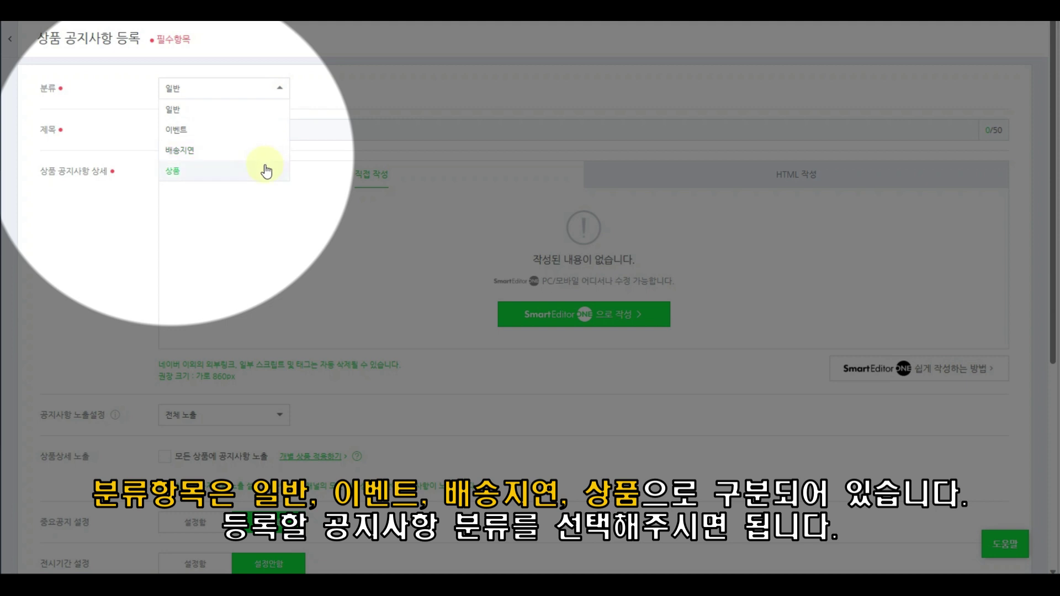
# Step: Set the product notice's category to 이벤트 and its title to "5월 가정의 날 이벤트!"
pyautogui.click(263, 133)
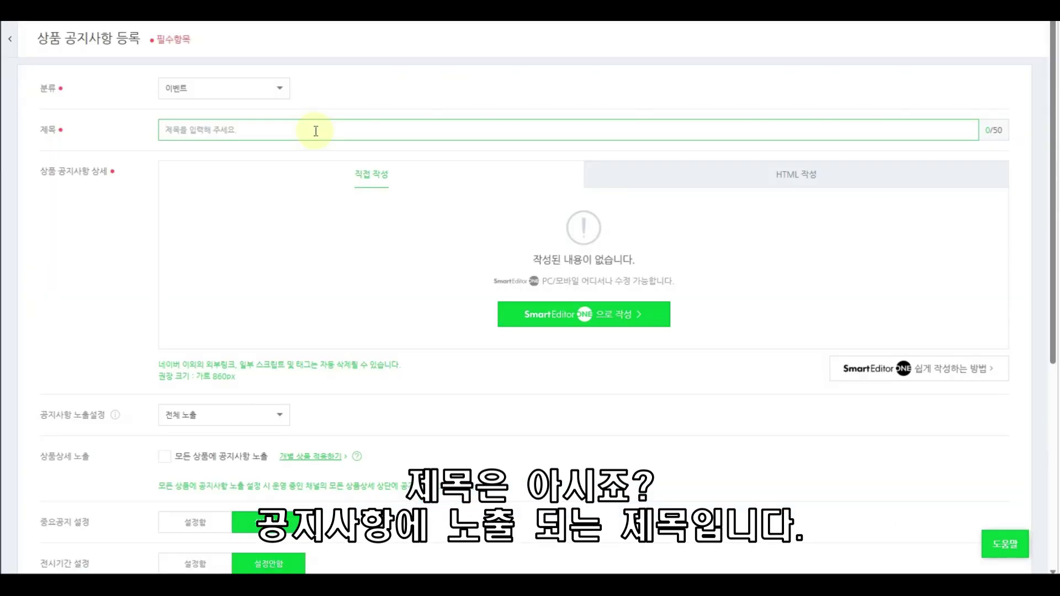
pyautogui.write('5월')
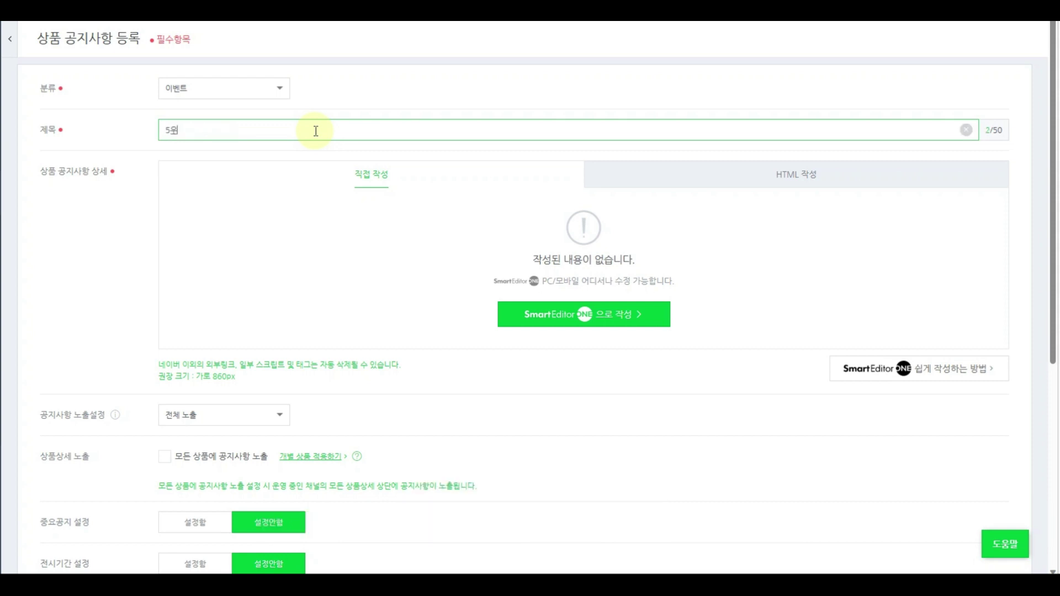
pyautogui.write(' 가정의내')
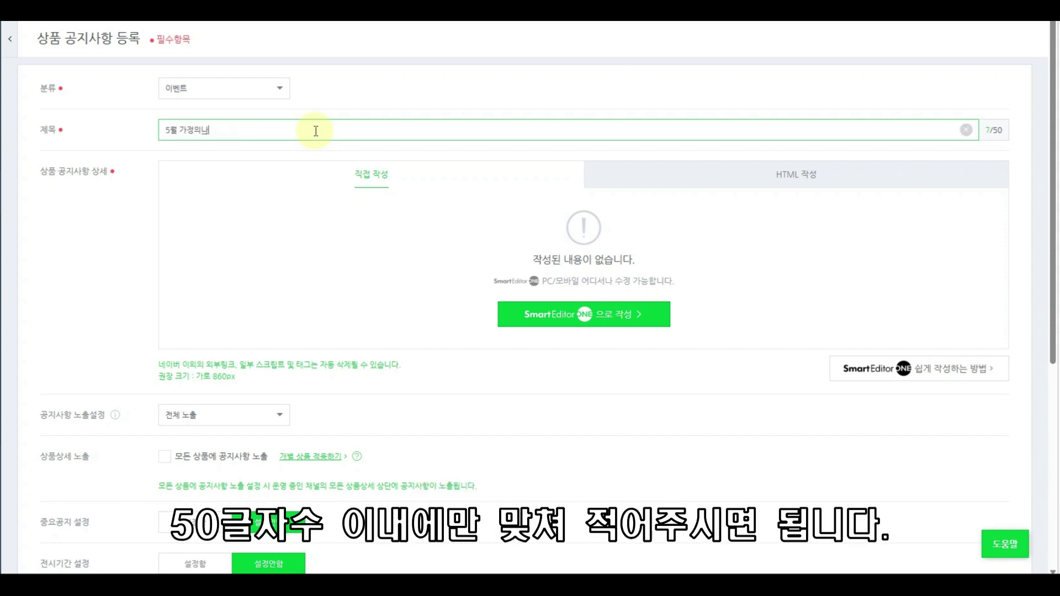
pyautogui.press('BackSpace')
pyautogui.write(' 날 이벤트')
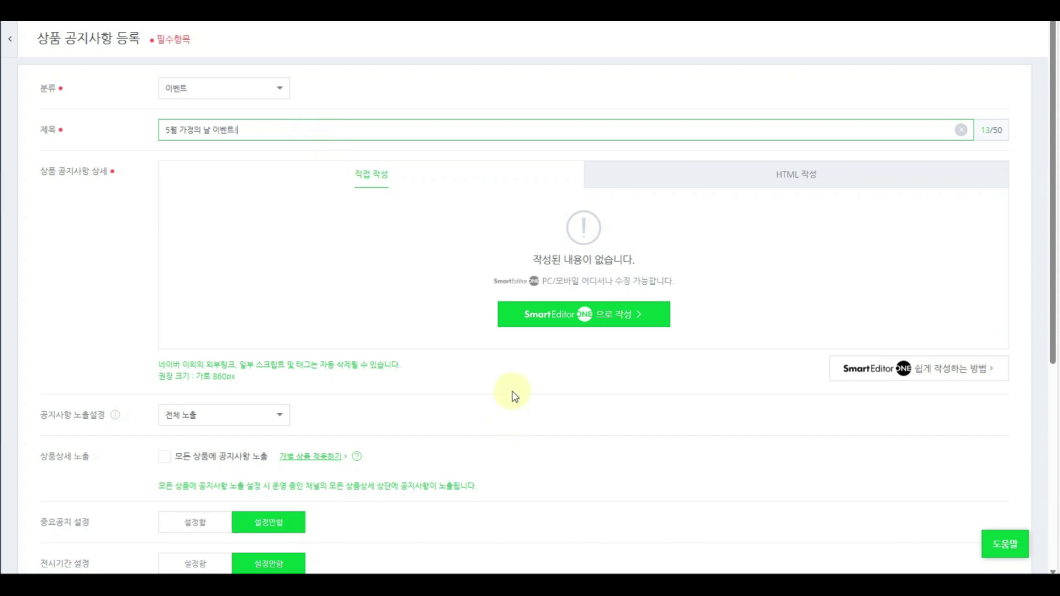
# Step: Start writing the notice details in SmartEditor ONE and centre-align the body text
pyautogui.click(550, 312)
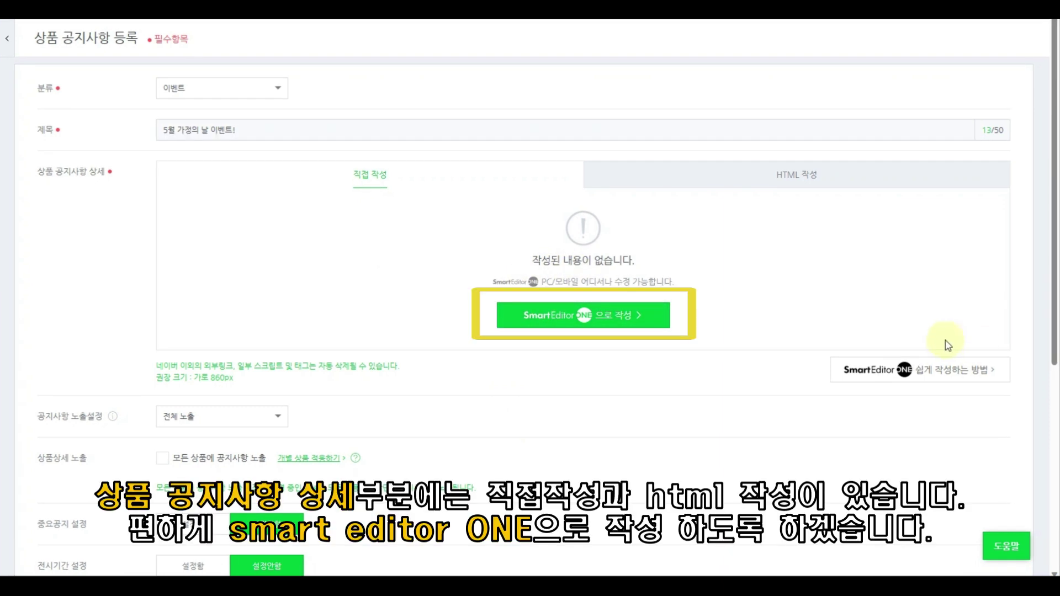
pyautogui.click(613, 323)
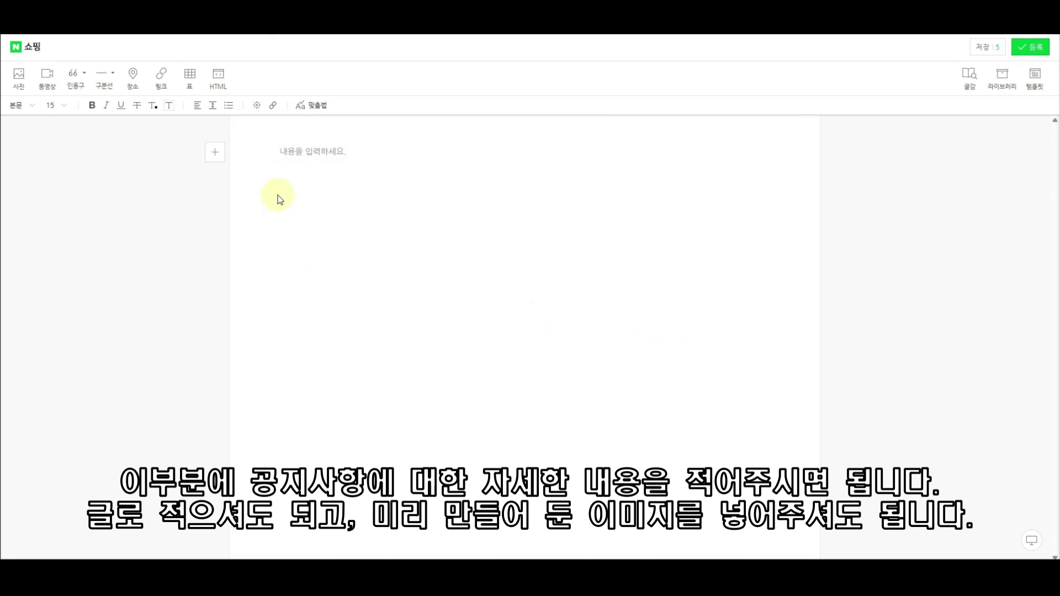
pyautogui.click(315, 174)
pyautogui.click(197, 106)
pyautogui.click(199, 145)
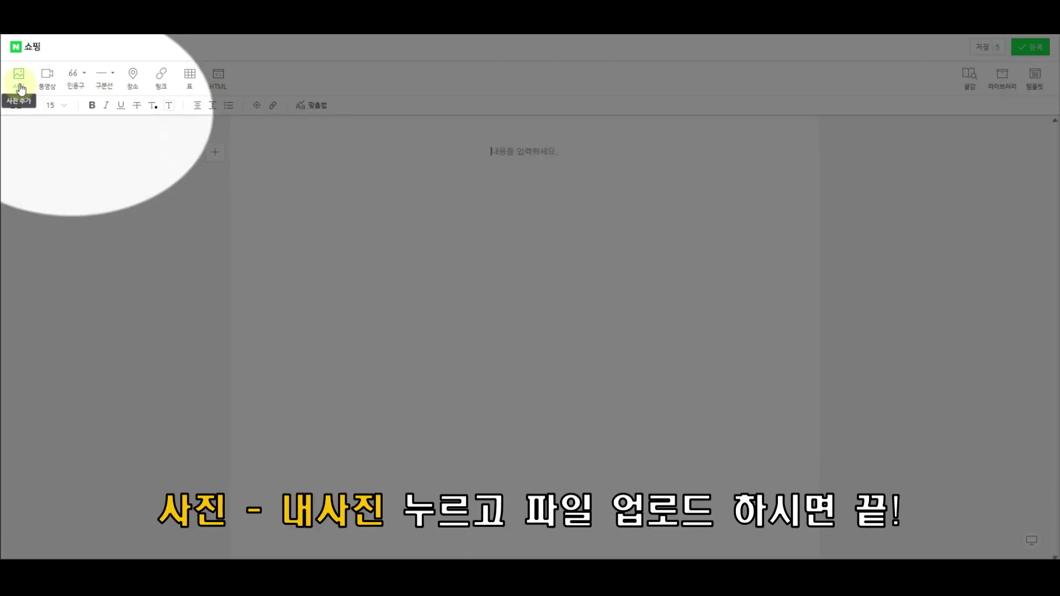
# Step: Insert the 가정의달 빅이벤트 image from the computer, reduce its size and place the cursor below it
pyautogui.click(19, 89)
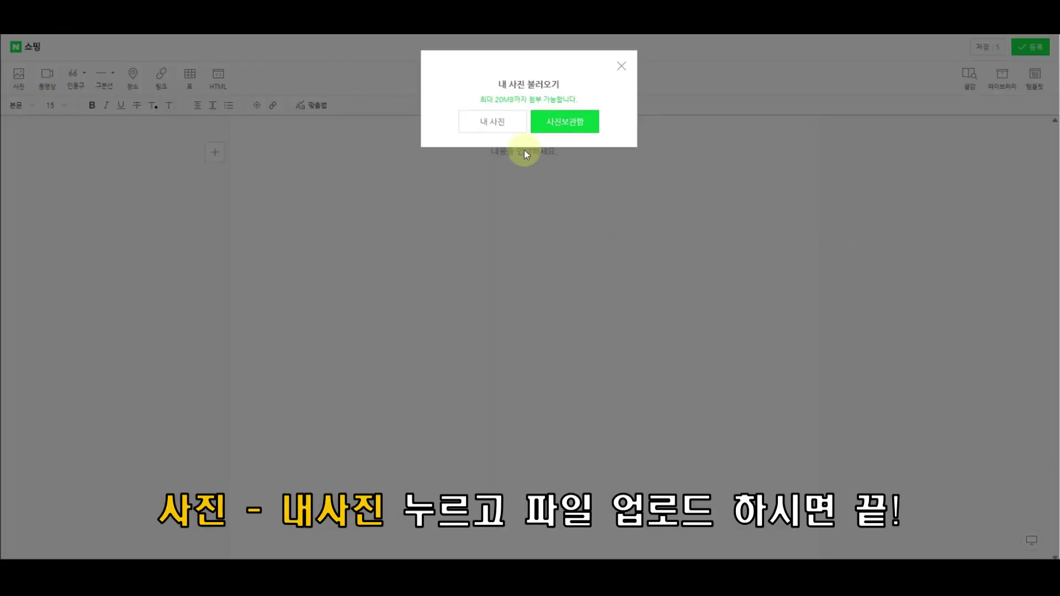
pyautogui.click(509, 131)
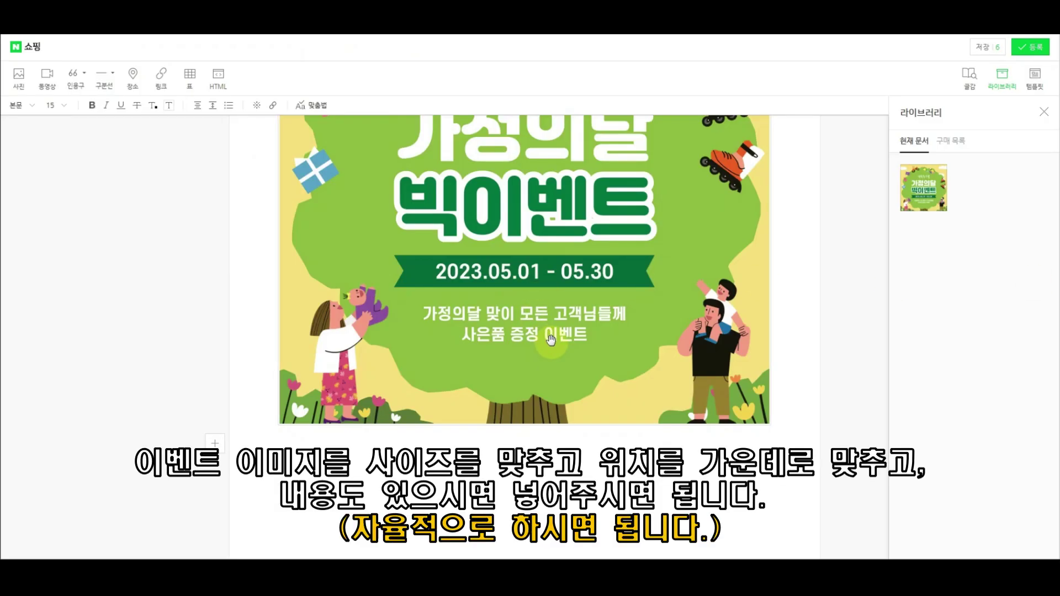
pyautogui.scroll(3, 551, 339)
pyautogui.scroll(-1, 551, 339)
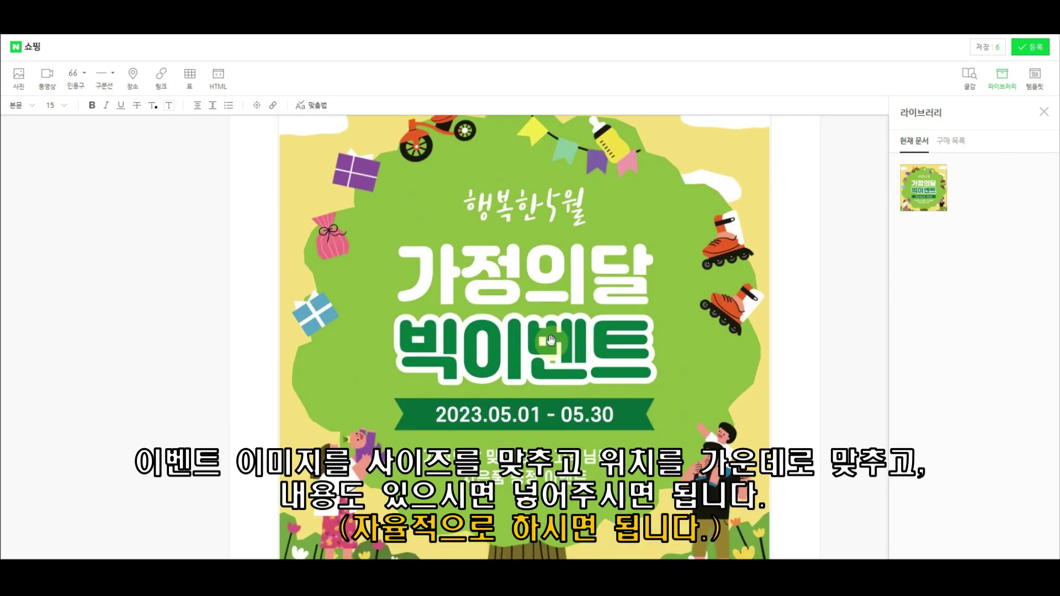
pyautogui.click(551, 339)
pyautogui.click(496, 127)
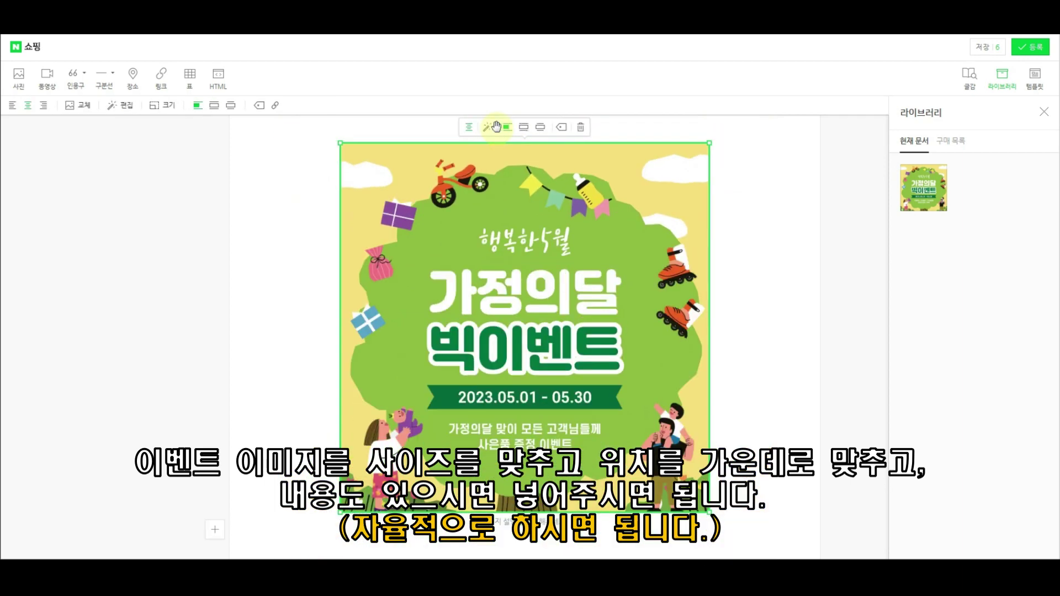
pyautogui.click(578, 542)
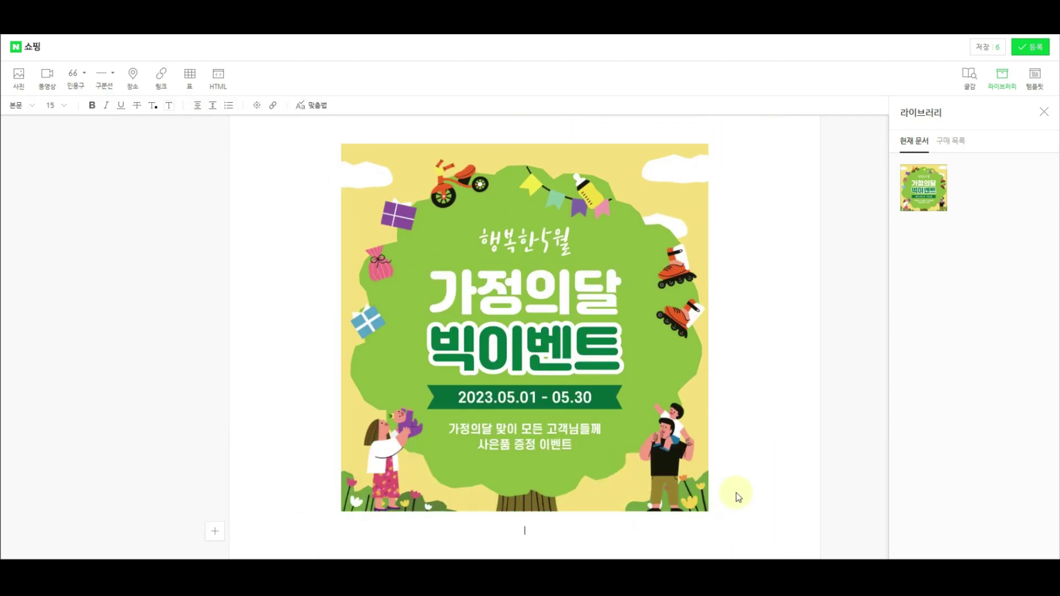
# Step: Link the event image to the copied page URL and register the written notice content
pyautogui.click(512, 222)
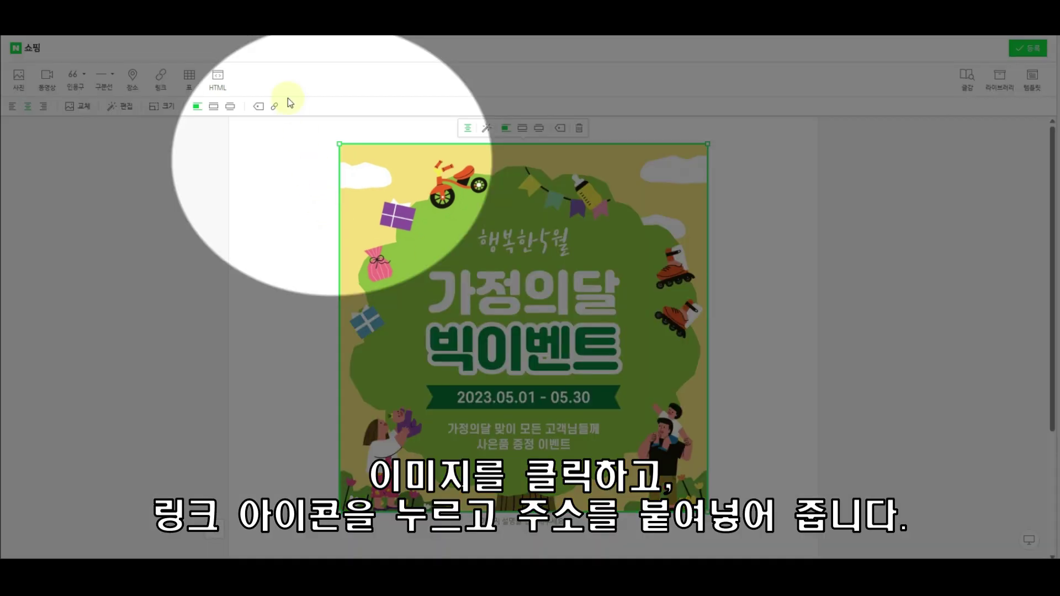
pyautogui.click(275, 107)
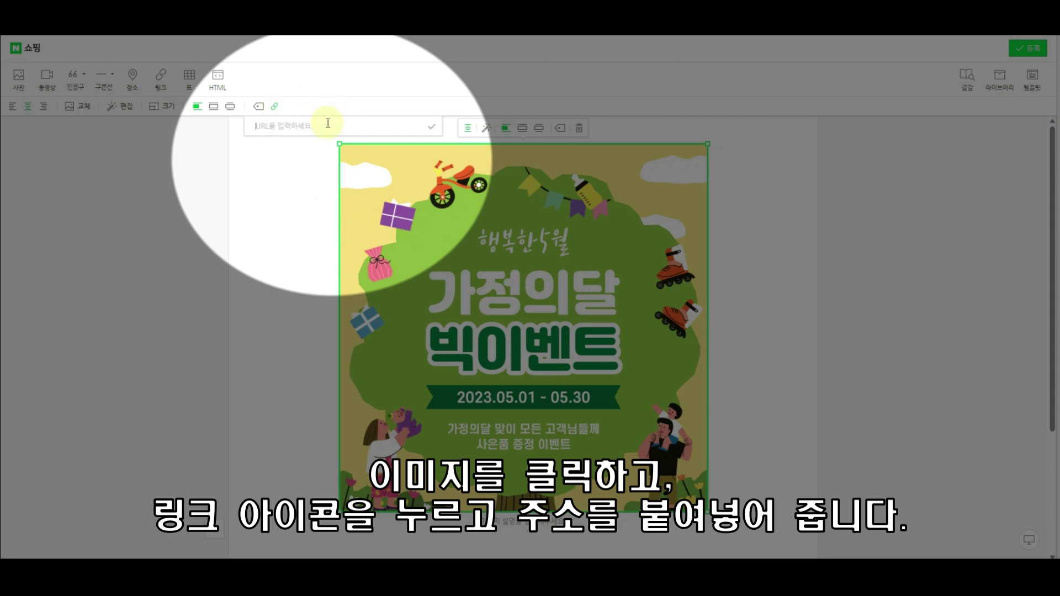
pyautogui.hotkey('ctrl', 'v')
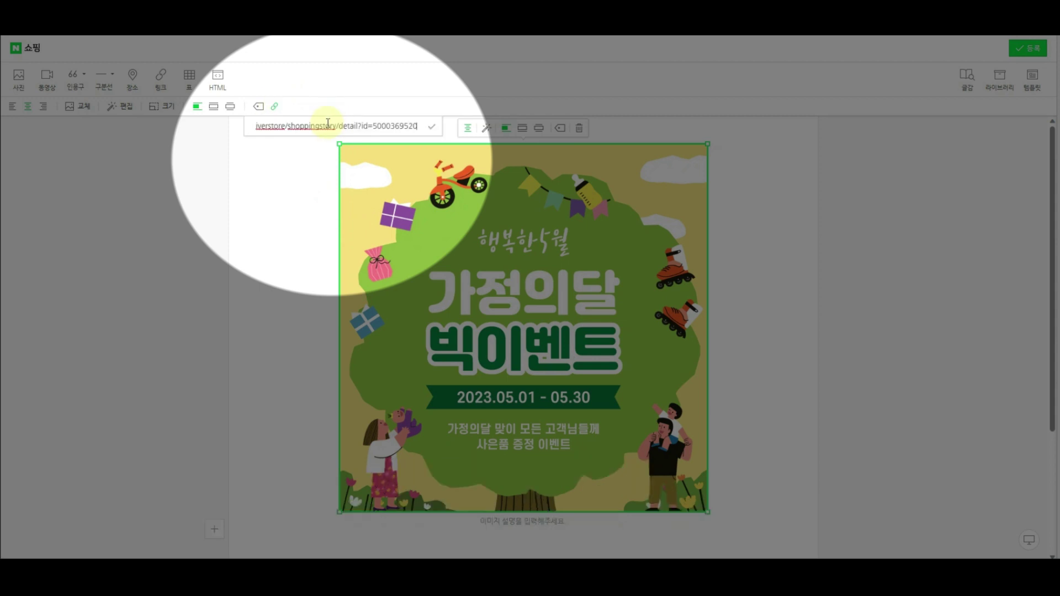
pyautogui.click(434, 128)
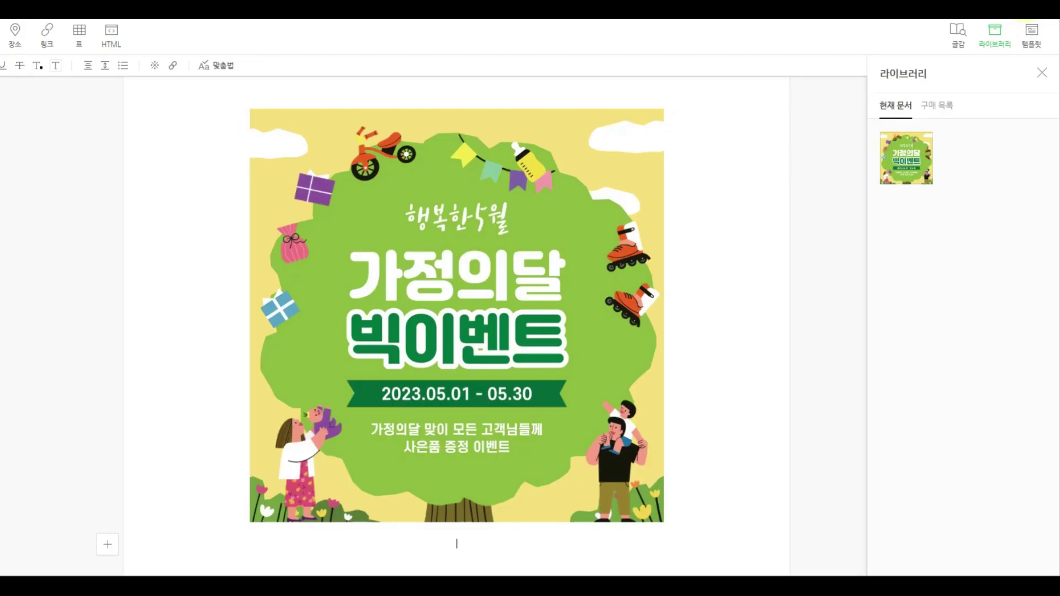
pyautogui.click(1030, 48)
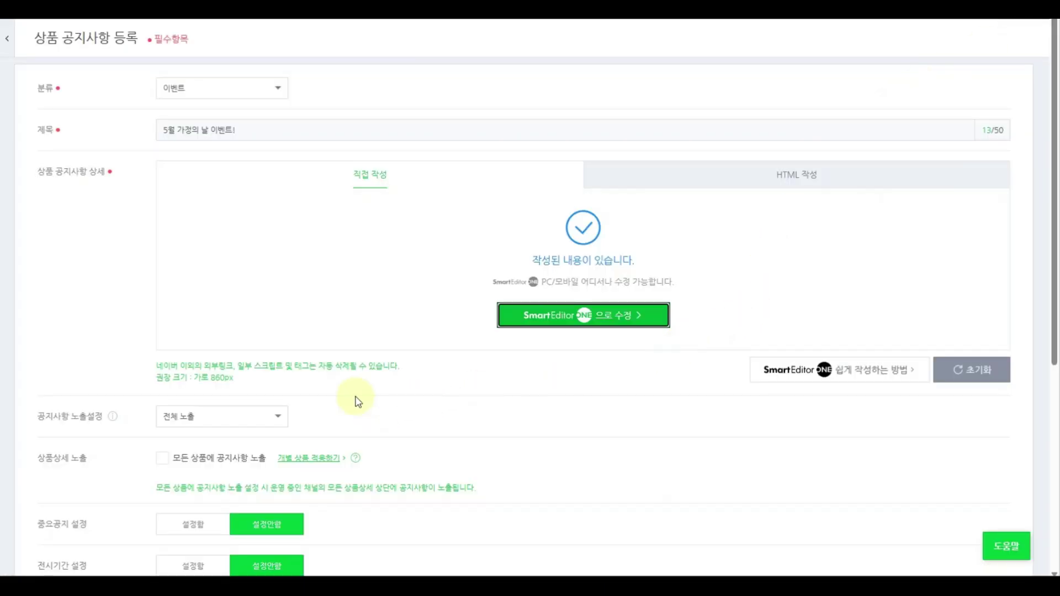
# Step: Set the notice exposure to 전체 노출 and enable showing the notice on all products
pyautogui.scroll(-3, 355, 402)
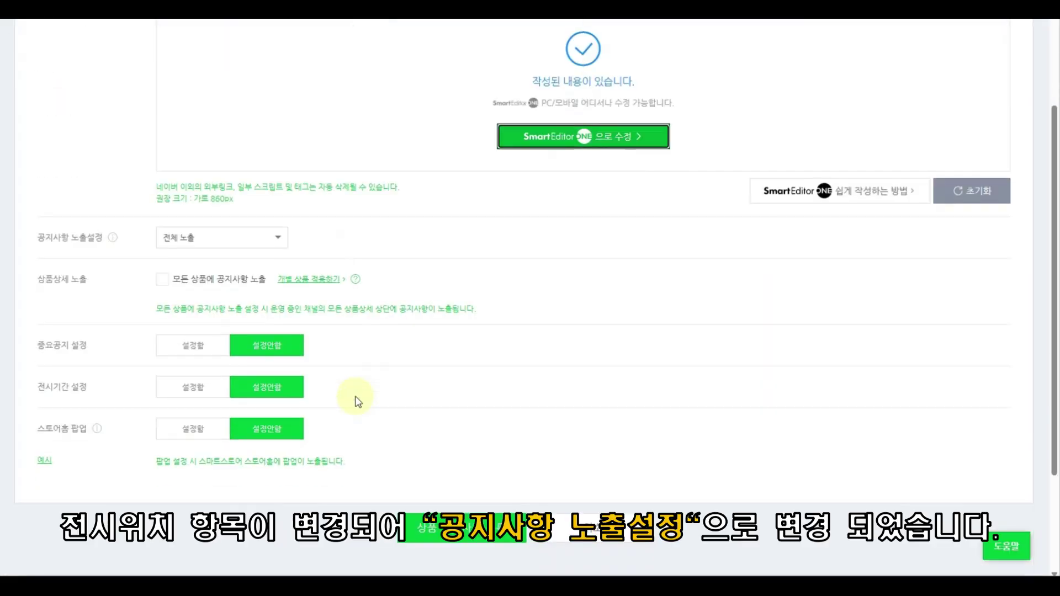
pyautogui.click(275, 238)
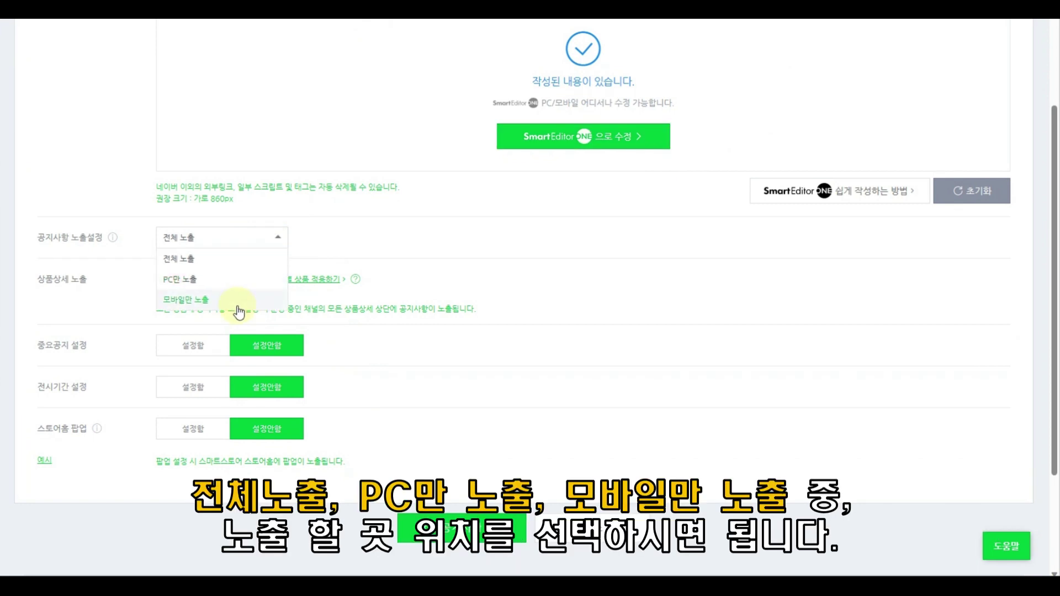
pyautogui.click(245, 267)
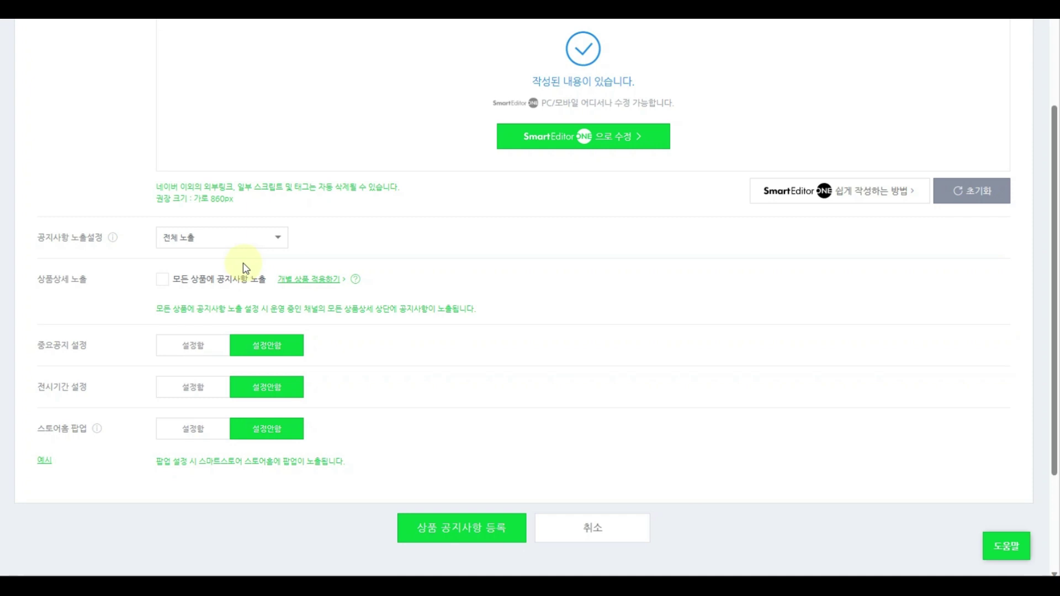
pyautogui.click(113, 238)
pyautogui.click(161, 280)
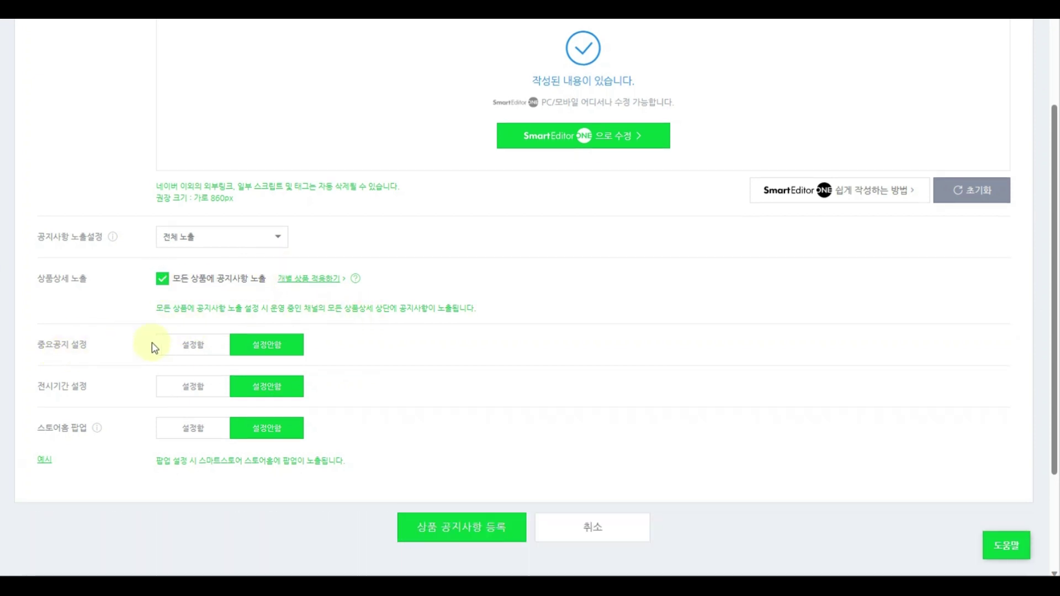
pyautogui.click(204, 348)
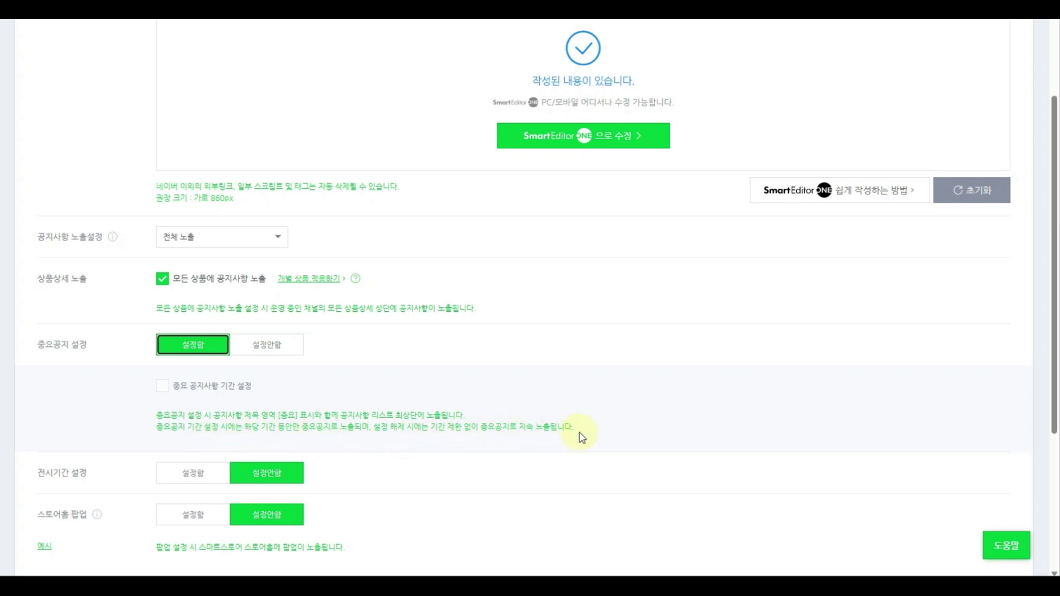
pyautogui.click(163, 386)
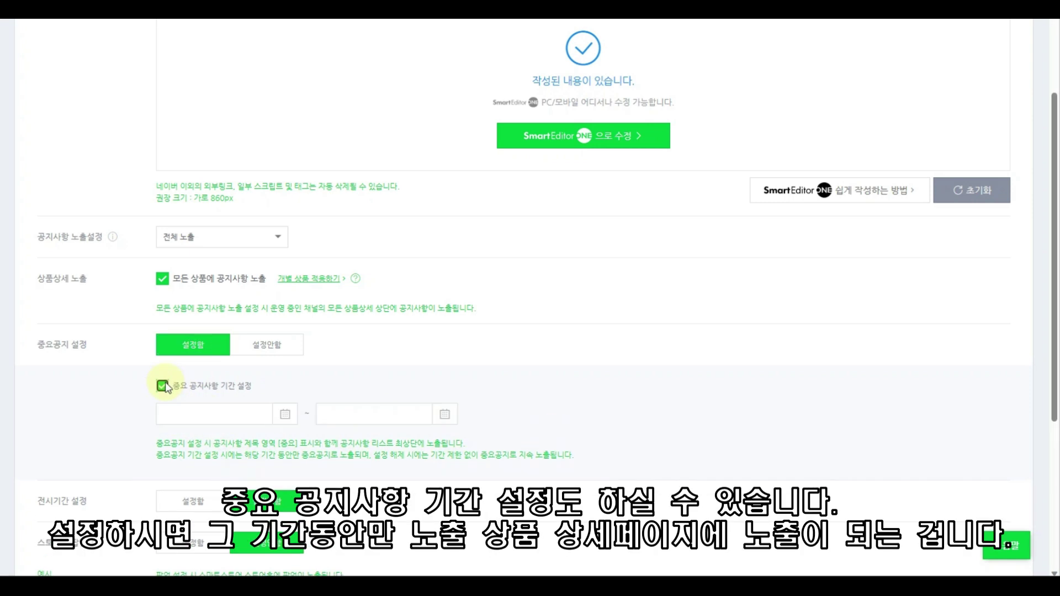
pyautogui.click(288, 418)
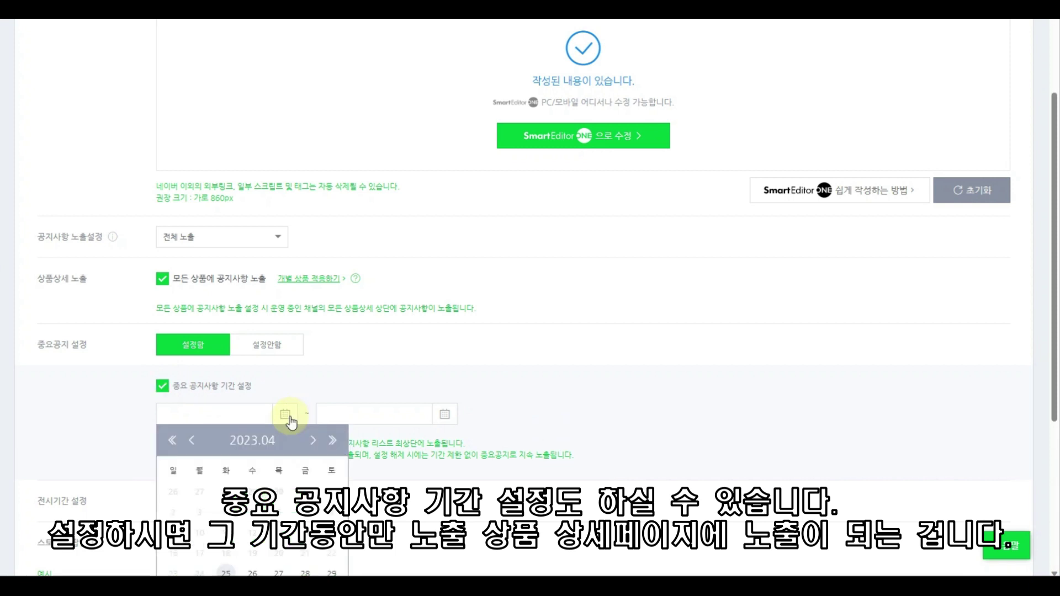
pyautogui.scroll(-2, 291, 423)
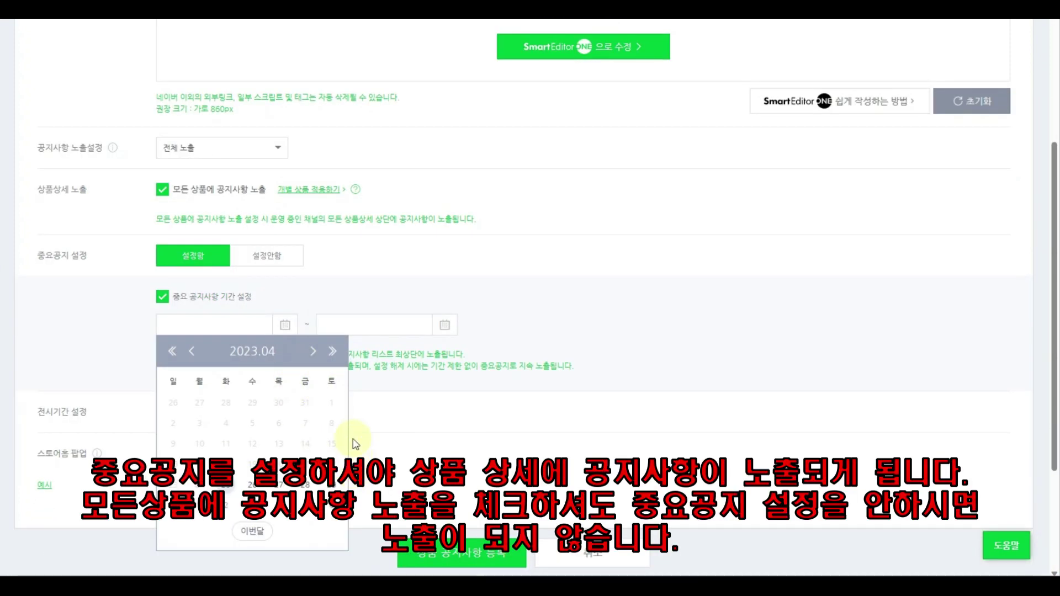
pyautogui.click(445, 327)
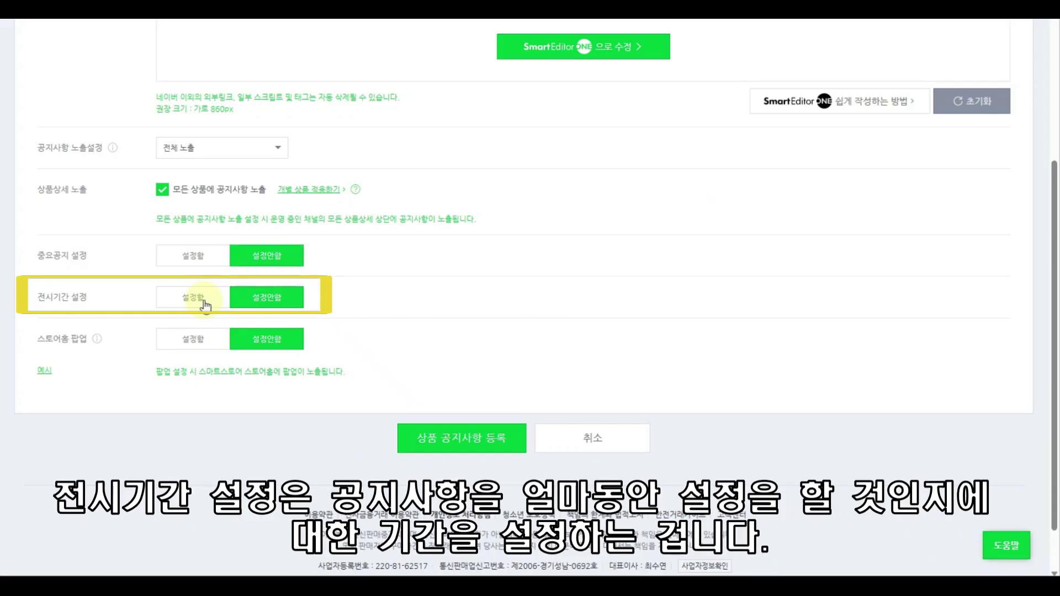
# Step: Enable the display period and set it from 2023.05.01. 00:00 to 2023.05.31. 23:59
pyautogui.click(193, 298)
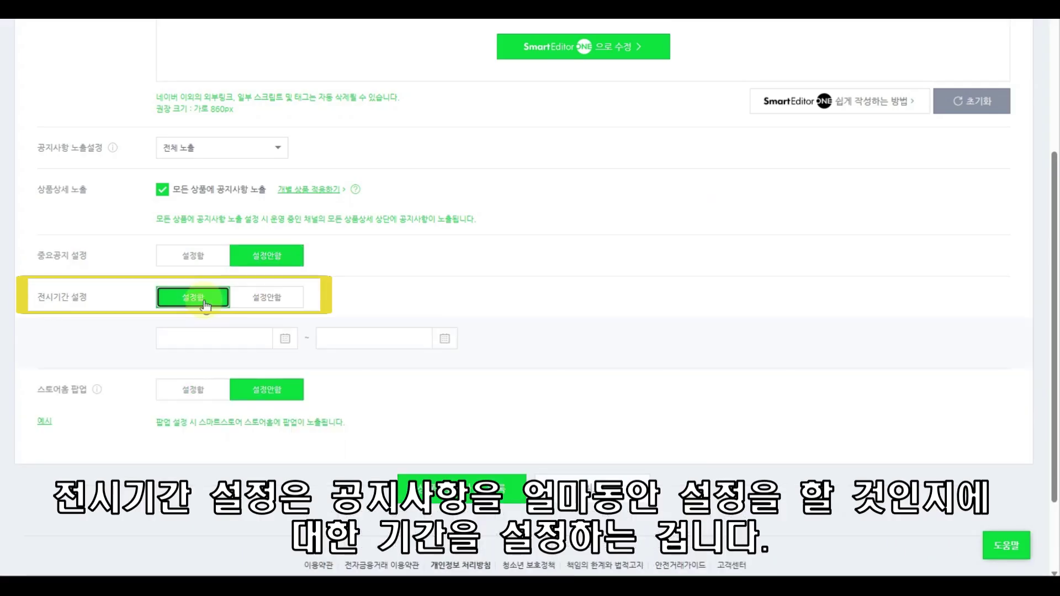
pyautogui.click(287, 342)
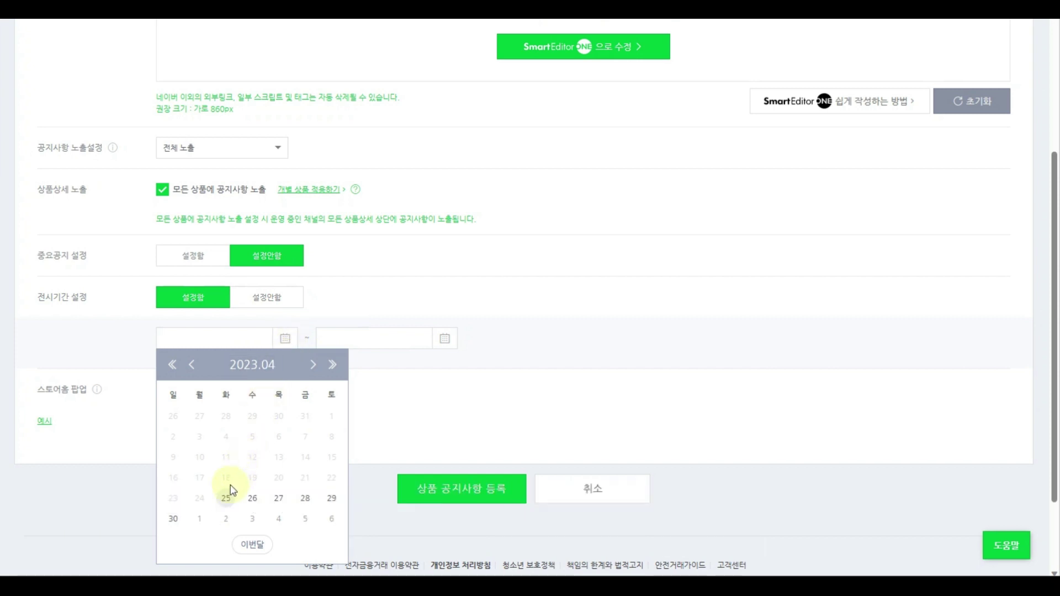
pyautogui.click(199, 518)
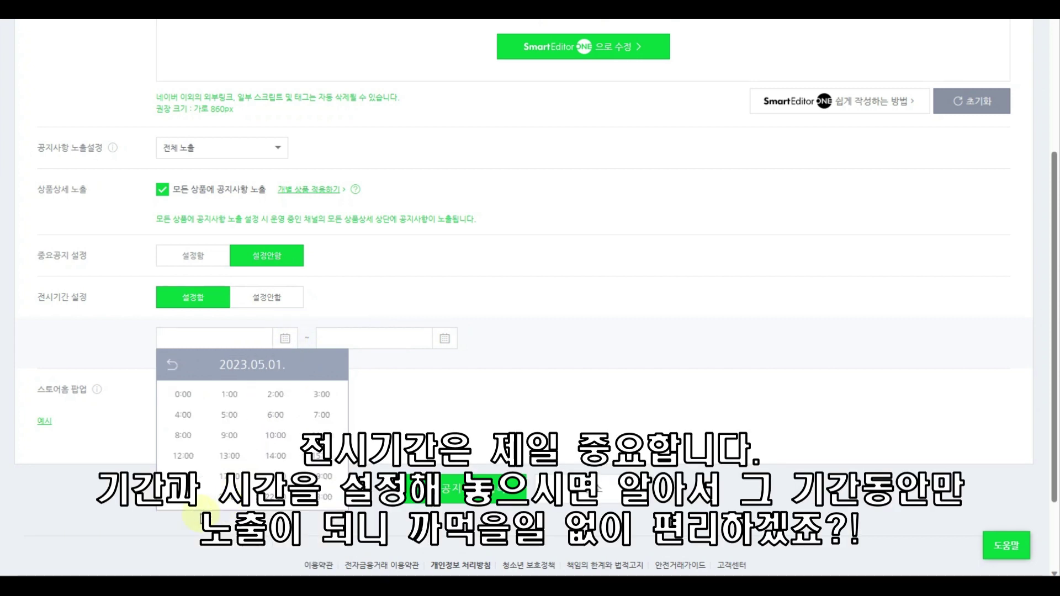
pyautogui.click(186, 396)
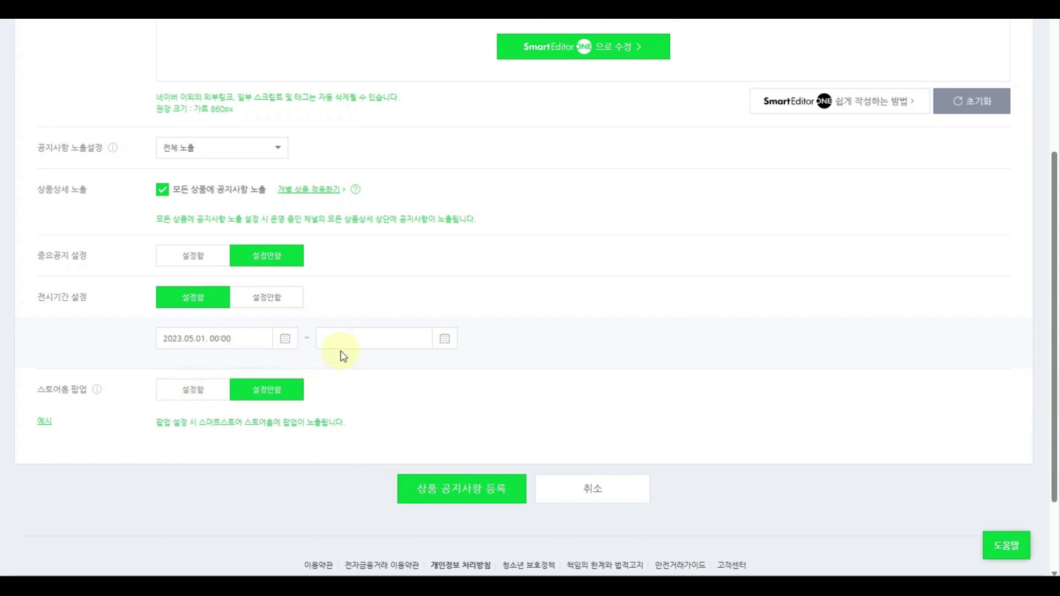
pyautogui.click(445, 339)
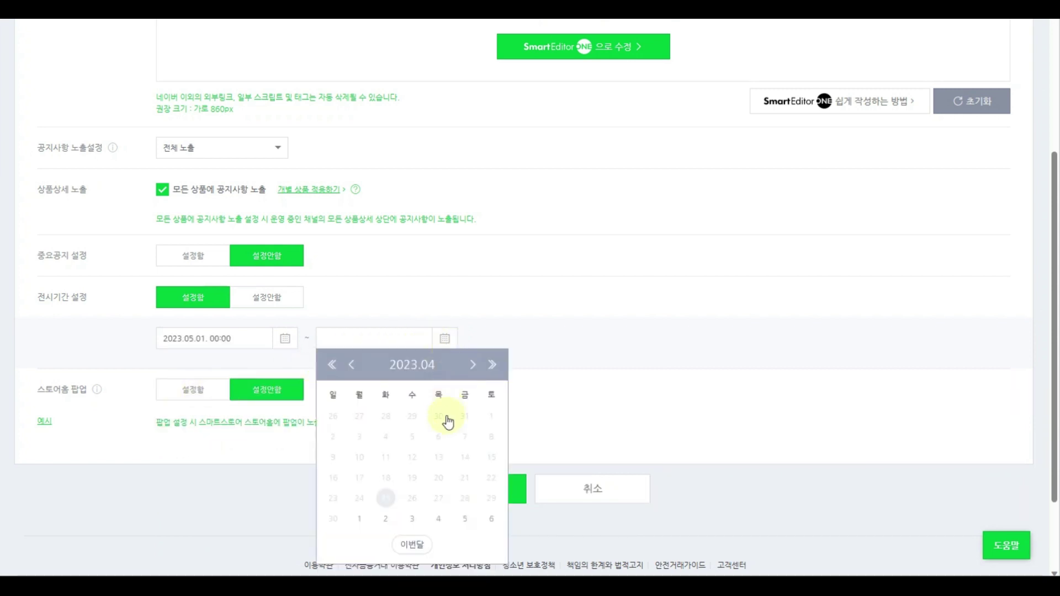
pyautogui.click(473, 365)
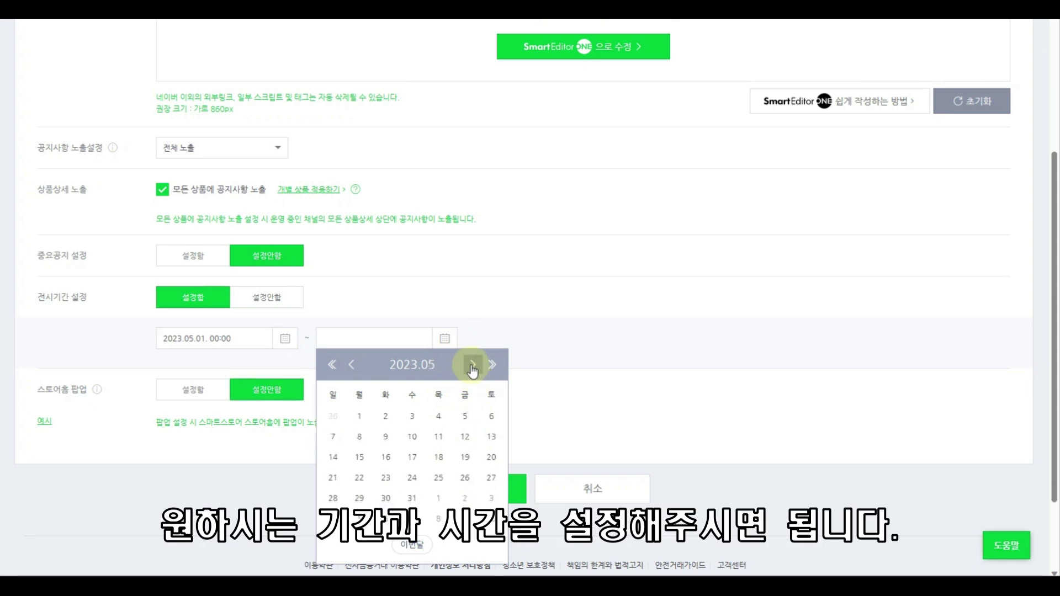
pyautogui.click(418, 502)
pyautogui.click(481, 496)
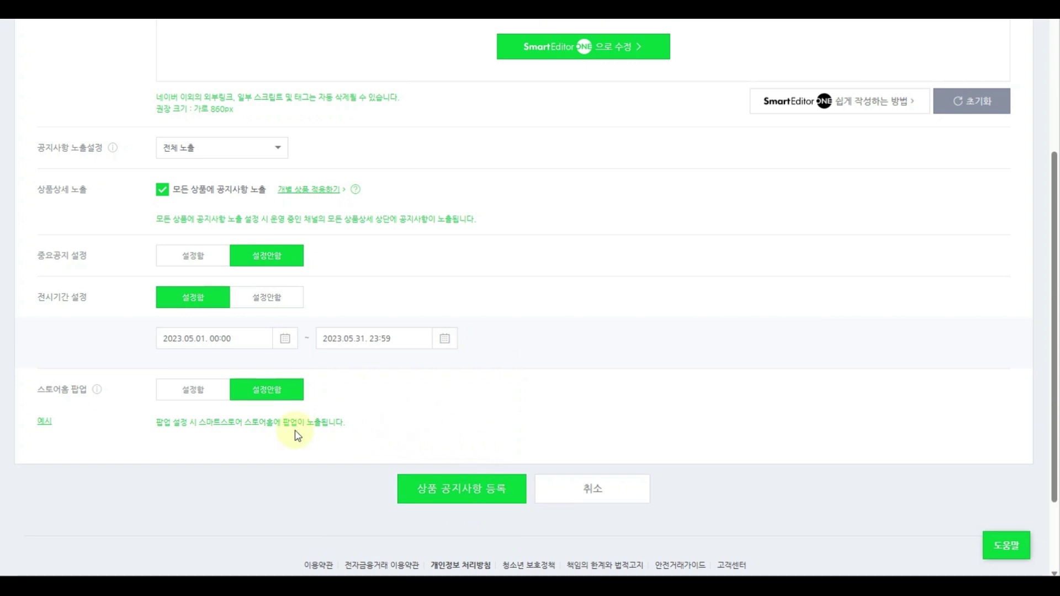
# Step: Read the help note on the 스토어홈 팝업 setting and close it
pyautogui.click(97, 393)
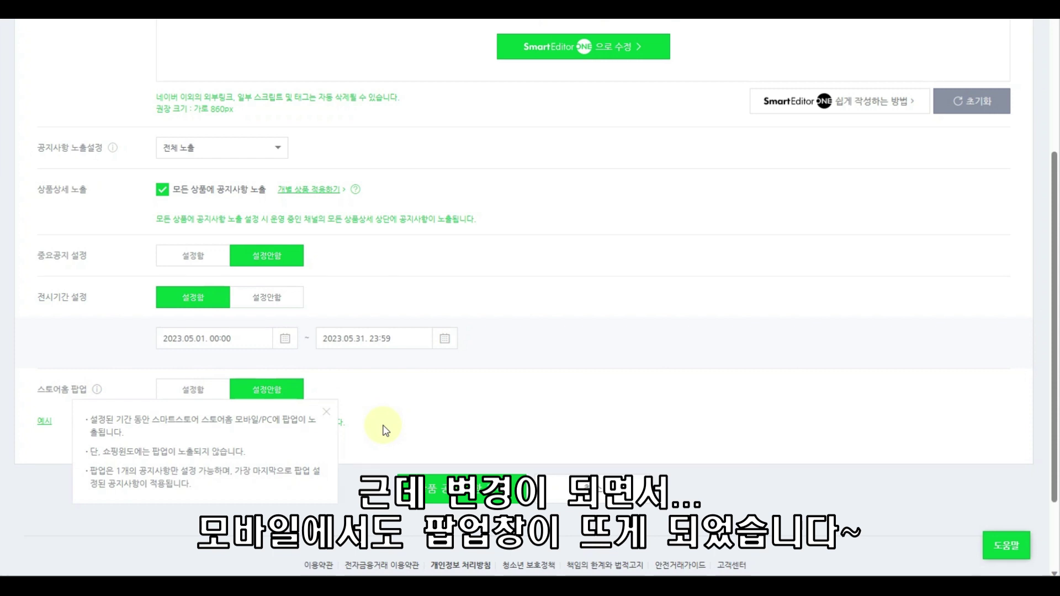
pyautogui.click(382, 429)
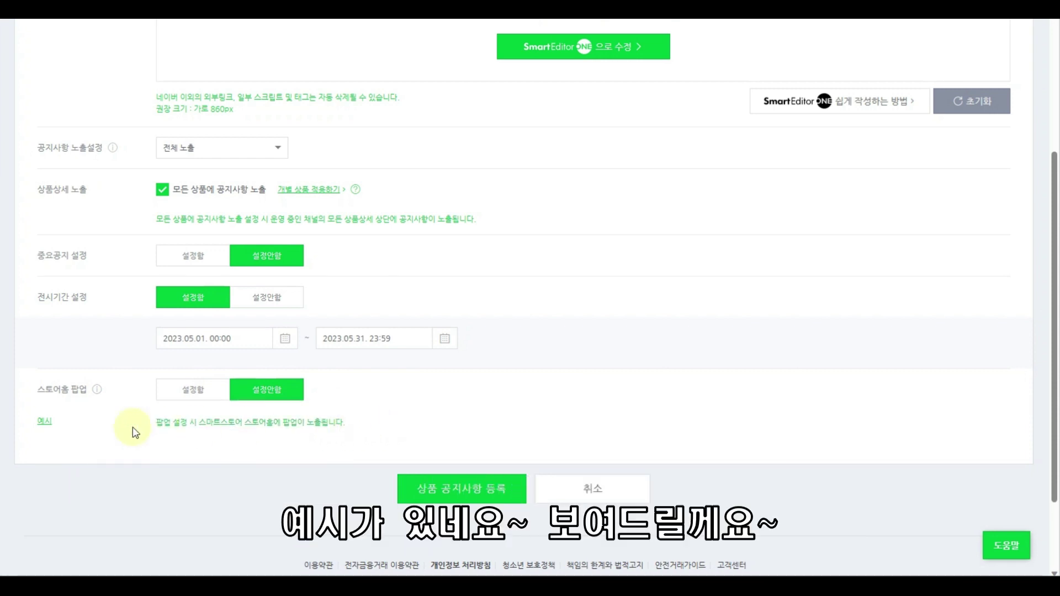
# Step: View the mobile and PC examples of the 스토어홈 팝업 and close the example window
pyautogui.click(46, 423)
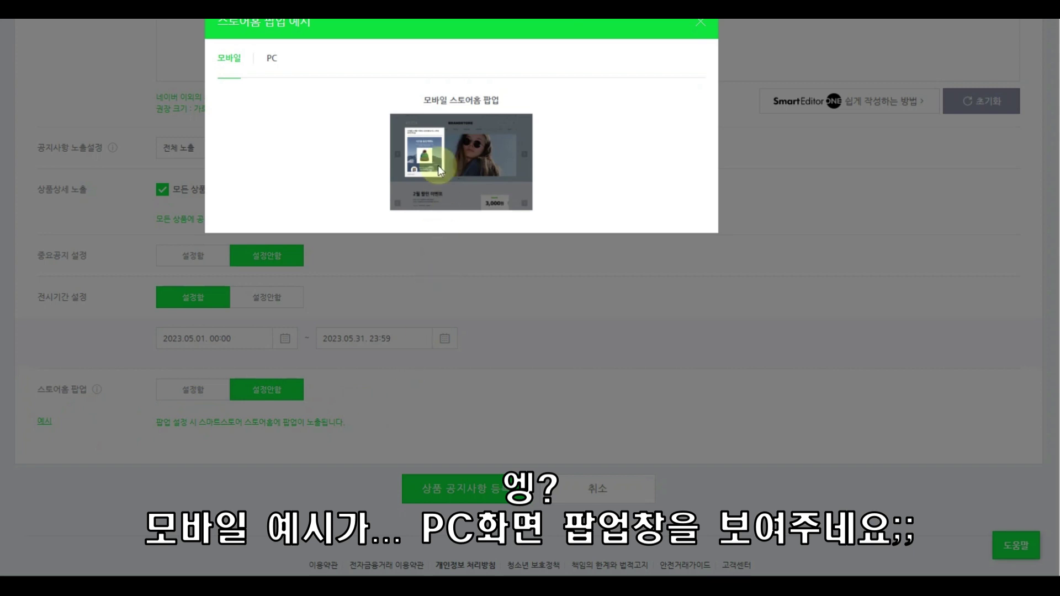
pyautogui.click(269, 60)
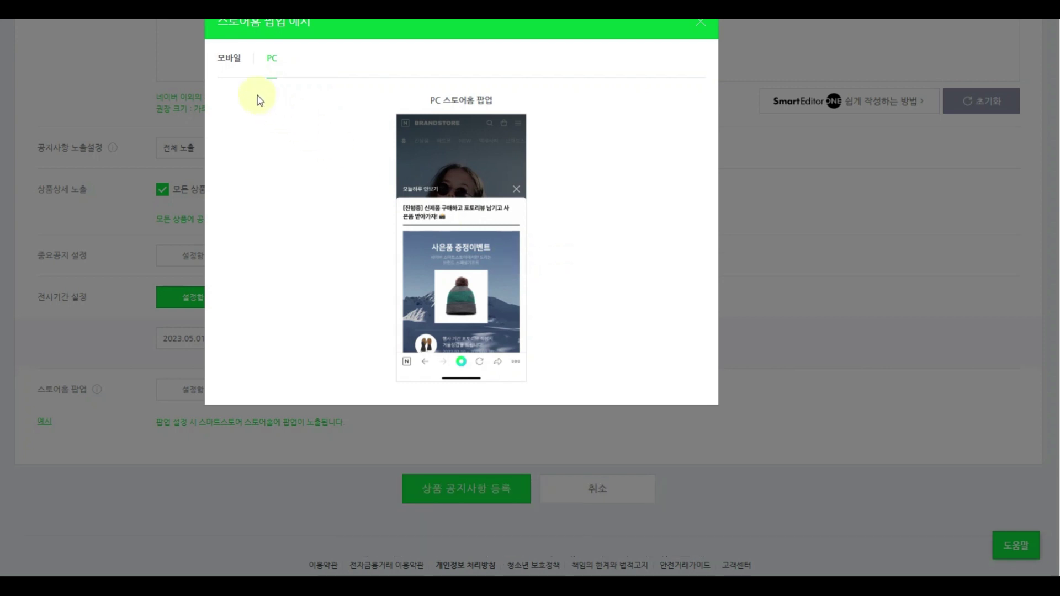
pyautogui.click(238, 65)
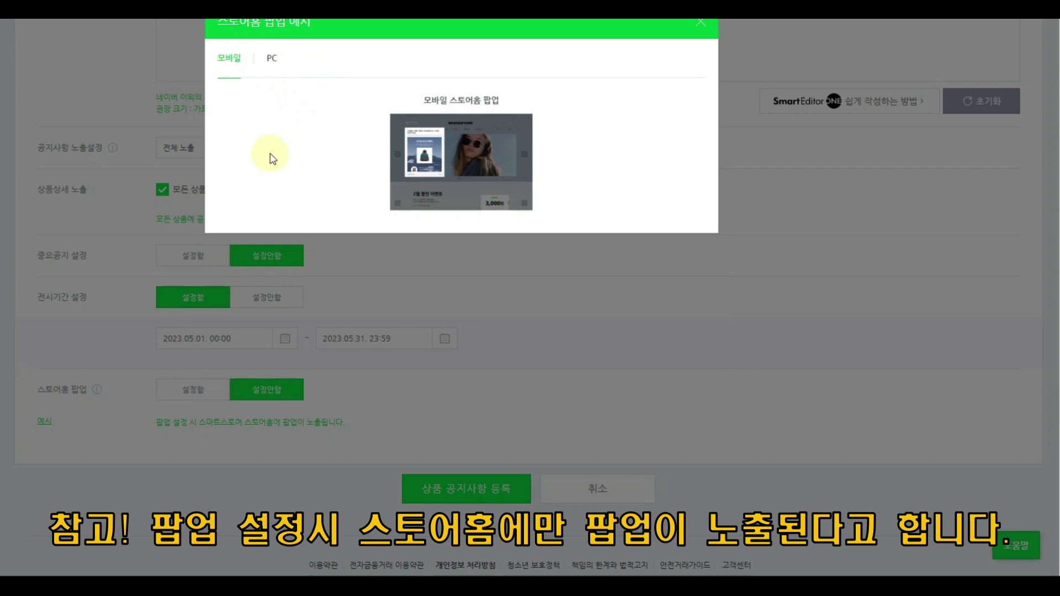
pyautogui.click(700, 22)
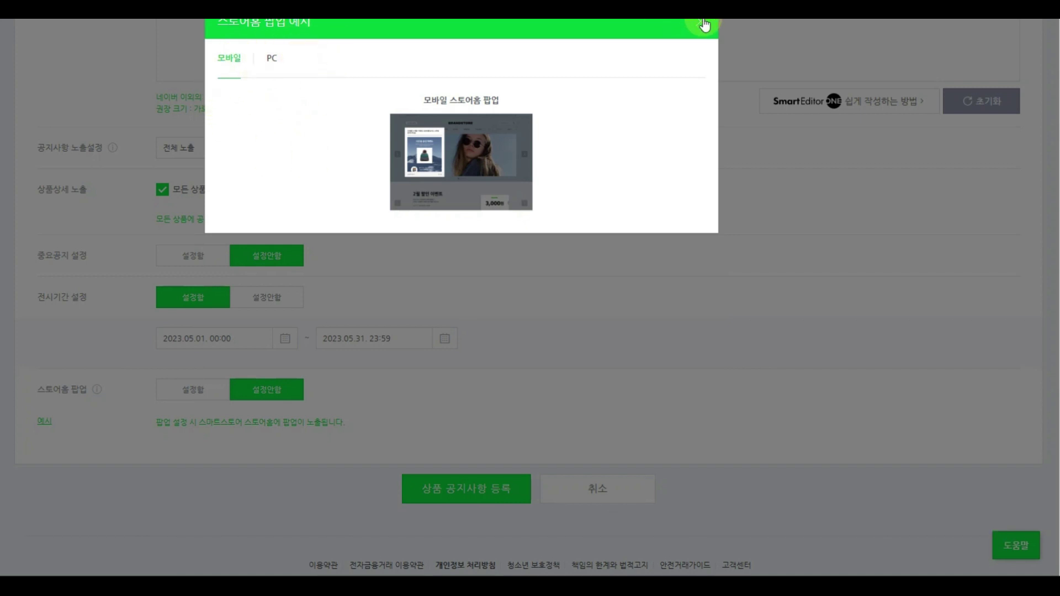
pyautogui.click(704, 25)
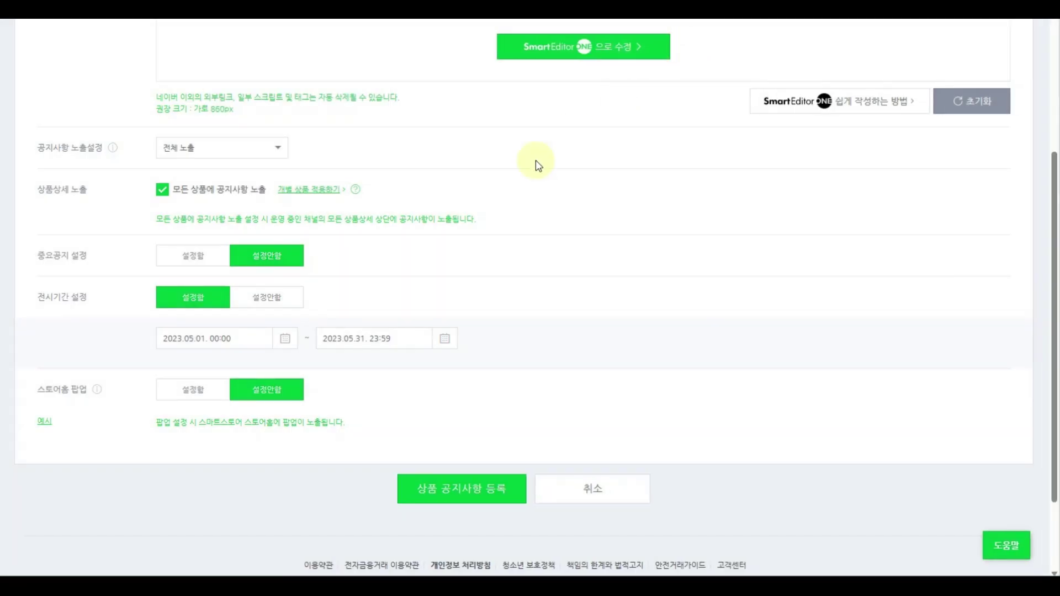
# Step: Enable the 스토어홈 팝업 and set its period from 2023.05.01. 00:00 to 2023.05.31. 23:59
pyautogui.click(214, 393)
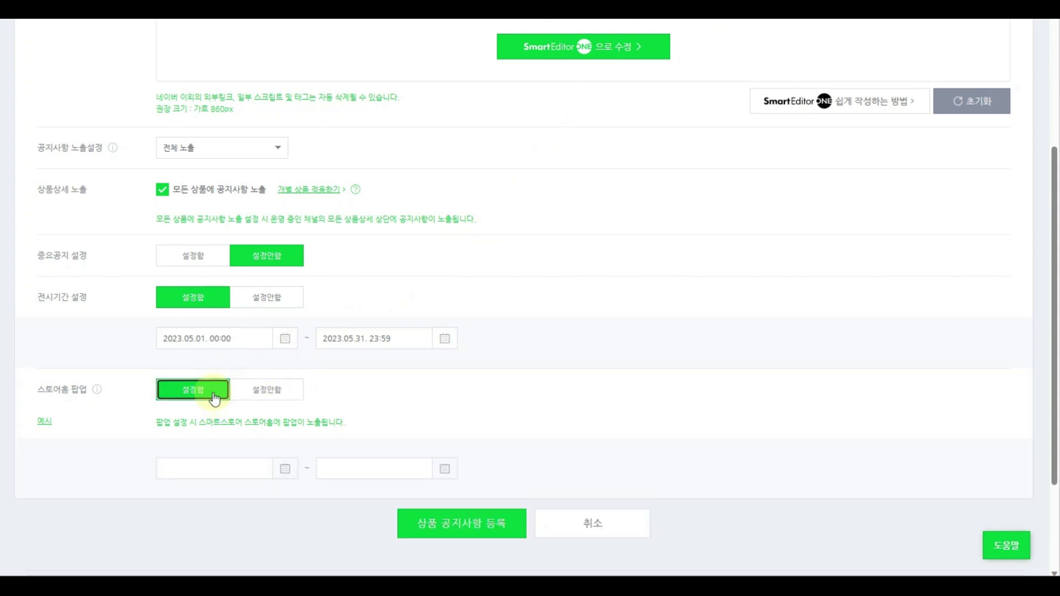
pyautogui.click(288, 474)
pyautogui.scroll(-3, 331, 447)
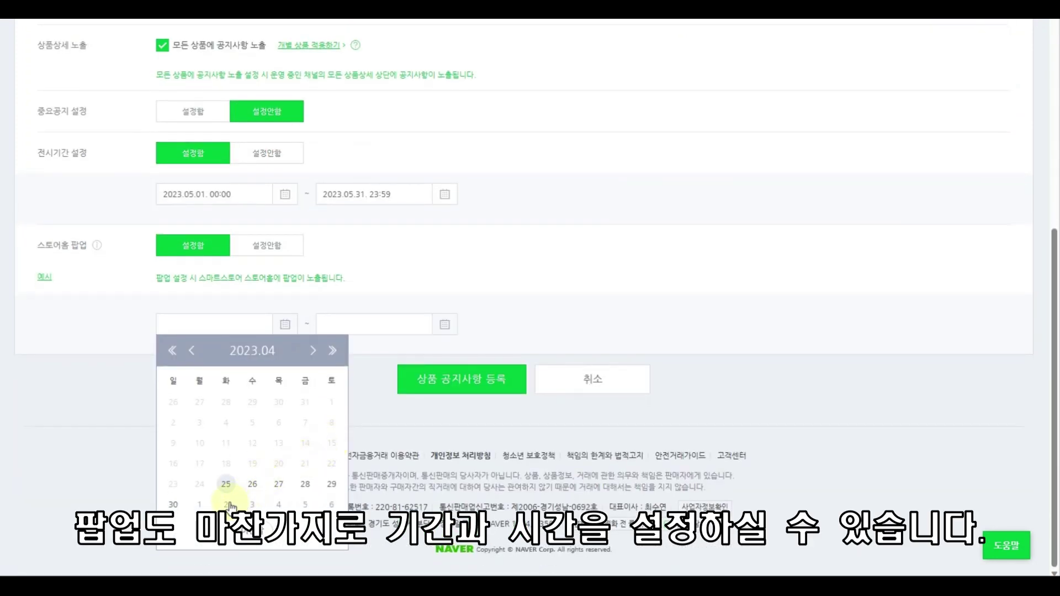
pyautogui.click(312, 350)
pyautogui.click(199, 402)
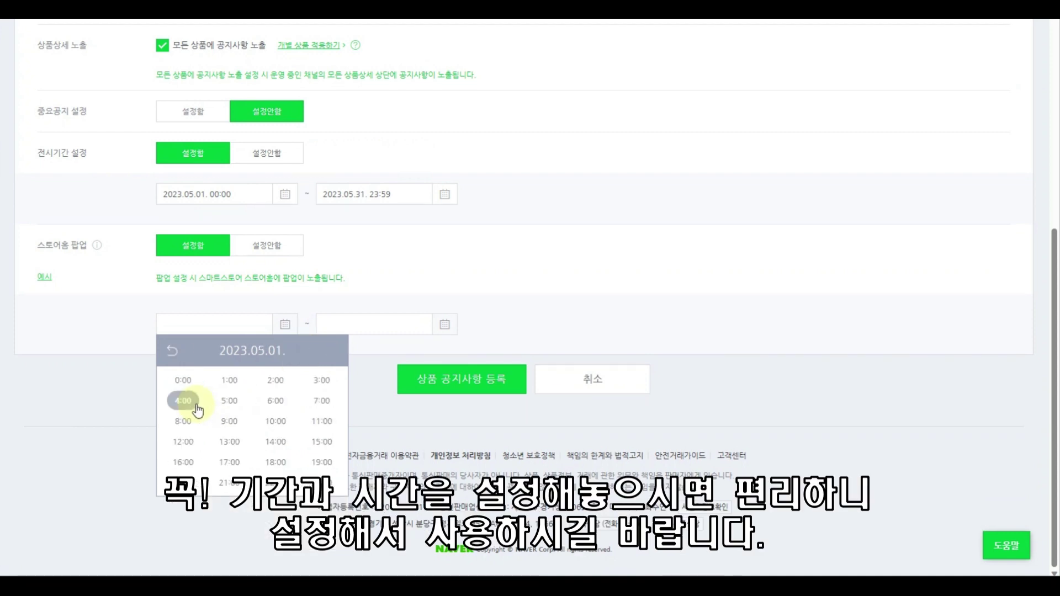
pyautogui.click(183, 381)
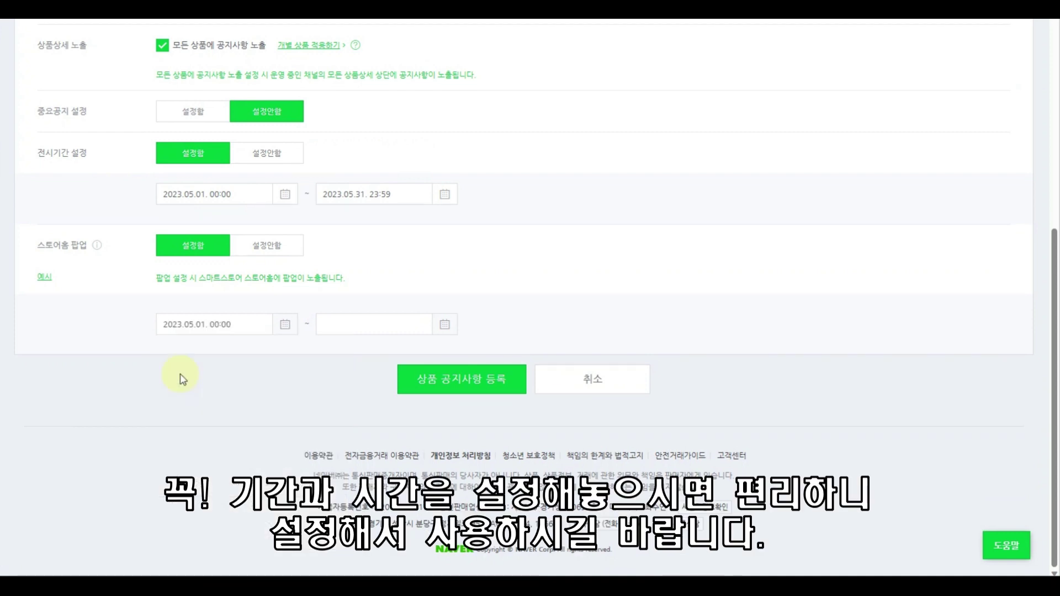
pyautogui.click(447, 330)
pyautogui.click(473, 350)
pyautogui.click(413, 483)
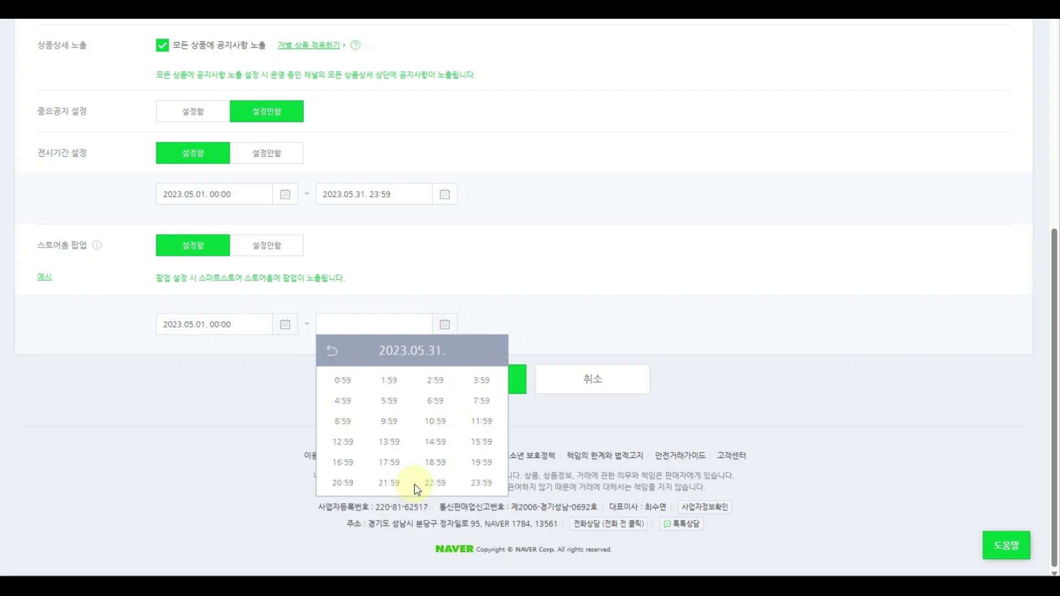
pyautogui.click(481, 483)
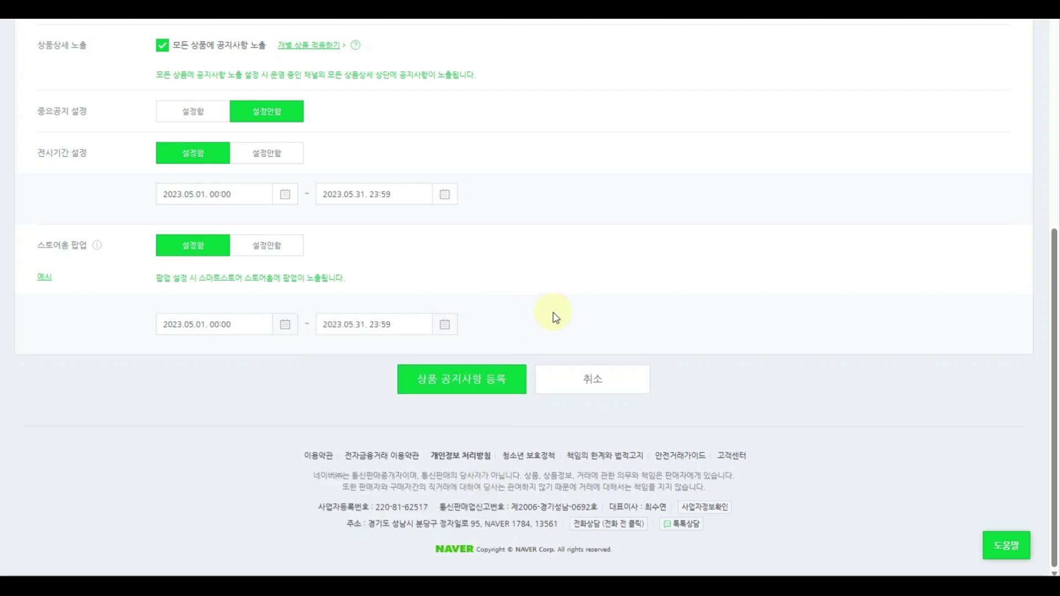
# Step: Review the notice settings, then register the product notice and acknowledge the save
pyautogui.scroll(3, 555, 317)
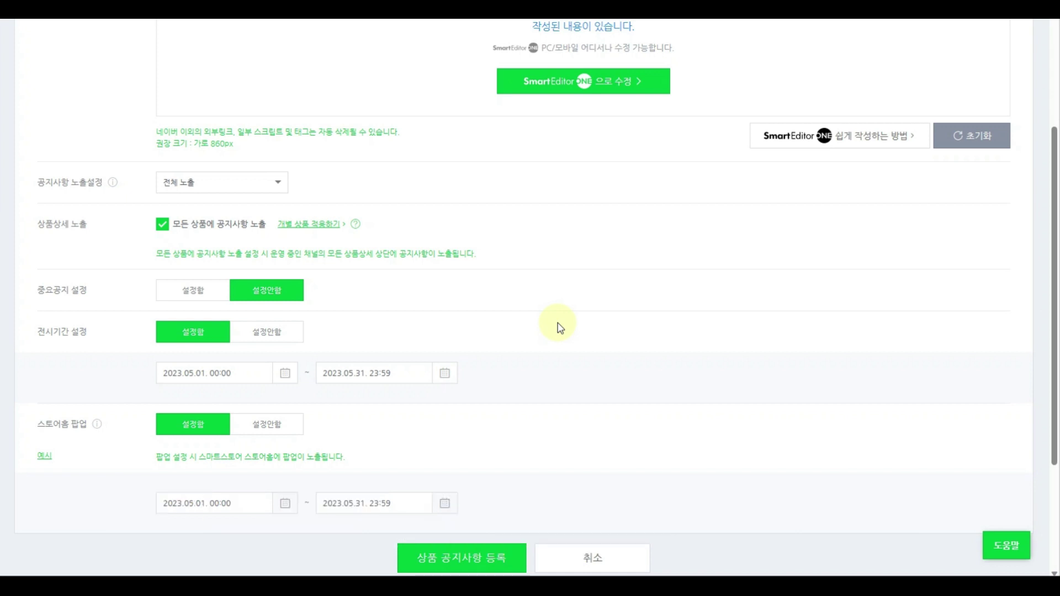
pyautogui.scroll(1, 559, 327)
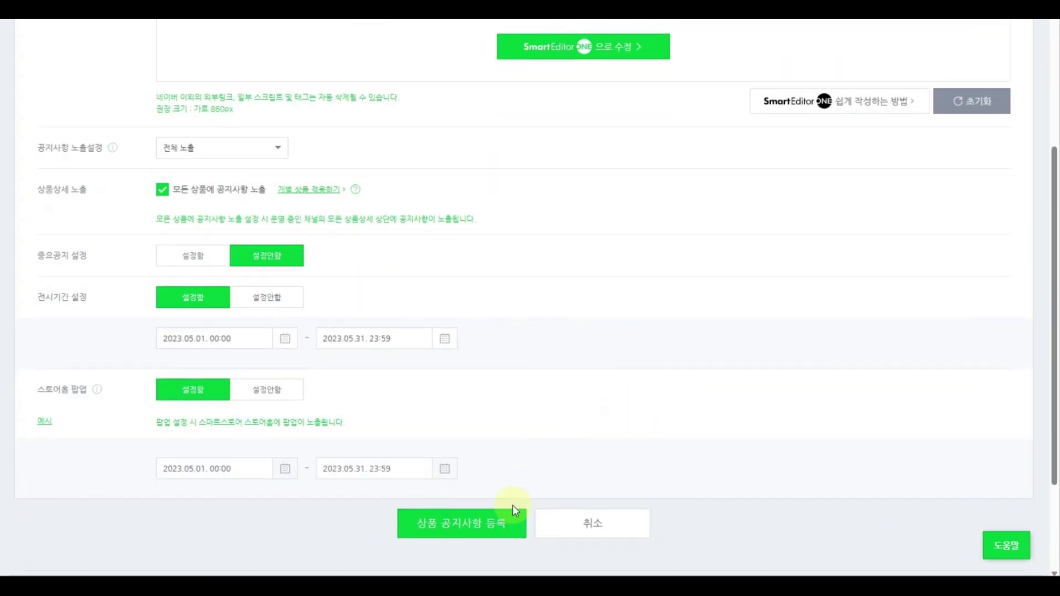
pyautogui.click(497, 524)
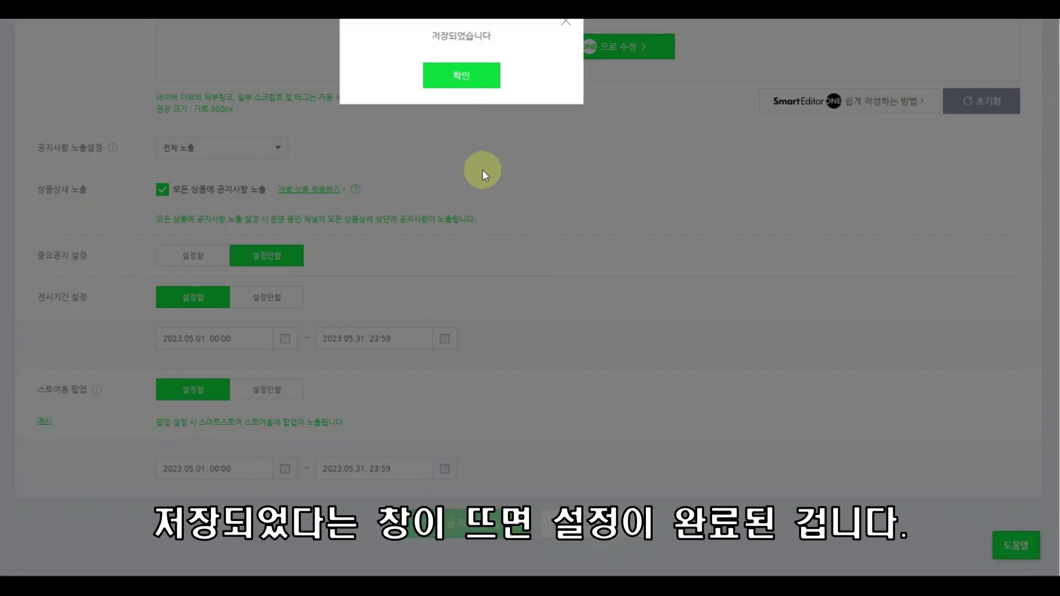
pyautogui.click(472, 76)
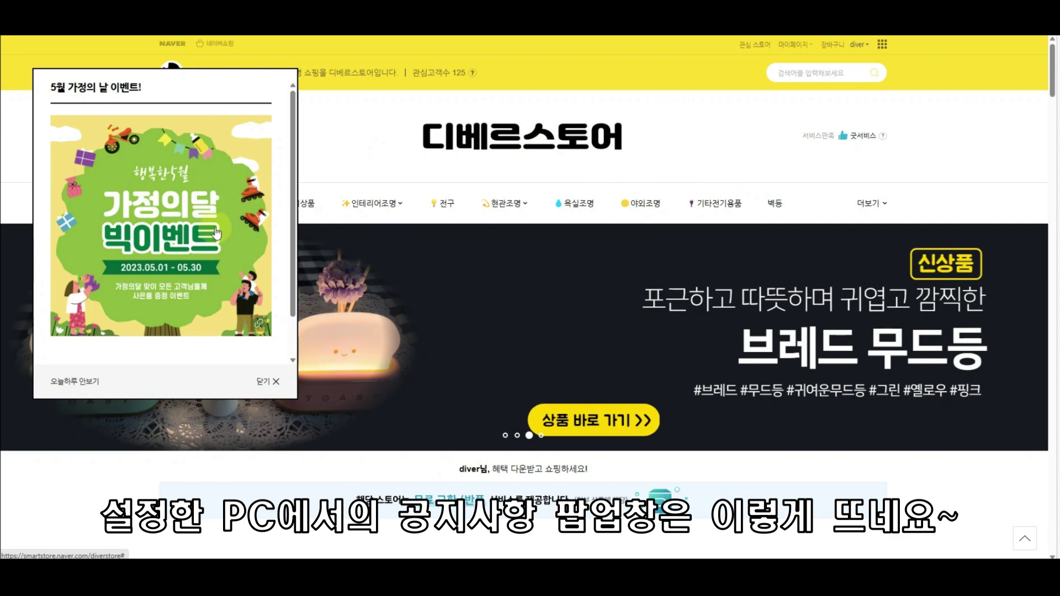
# Step: Follow the event image link in the PC store home popup and look through the linked event page
pyautogui.click(220, 238)
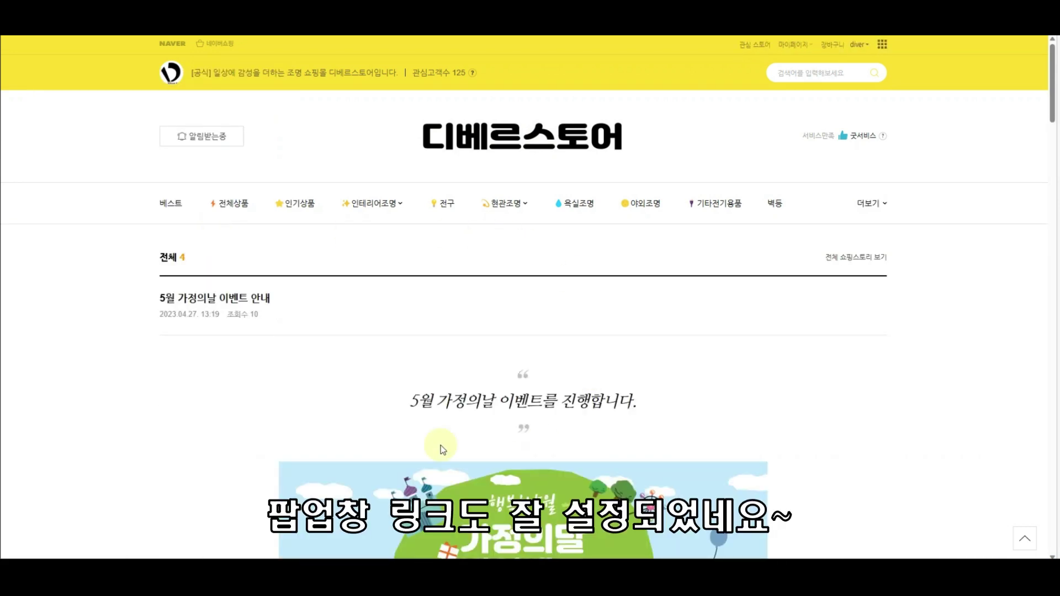
pyautogui.scroll(-4, 497, 430)
pyautogui.scroll(-10, 549, 414)
pyautogui.scroll(20, 551, 417)
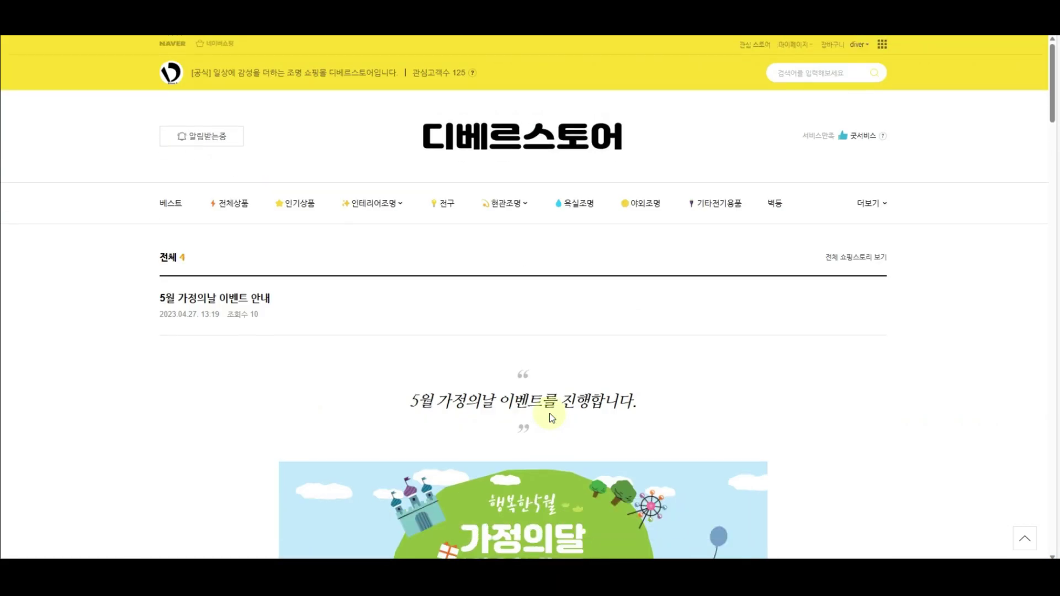
# Step: From the store home, open the first Best Items product, find the notice in its details and follow the event image link
pyautogui.click(538, 154)
pyautogui.scroll(-4, 452, 322)
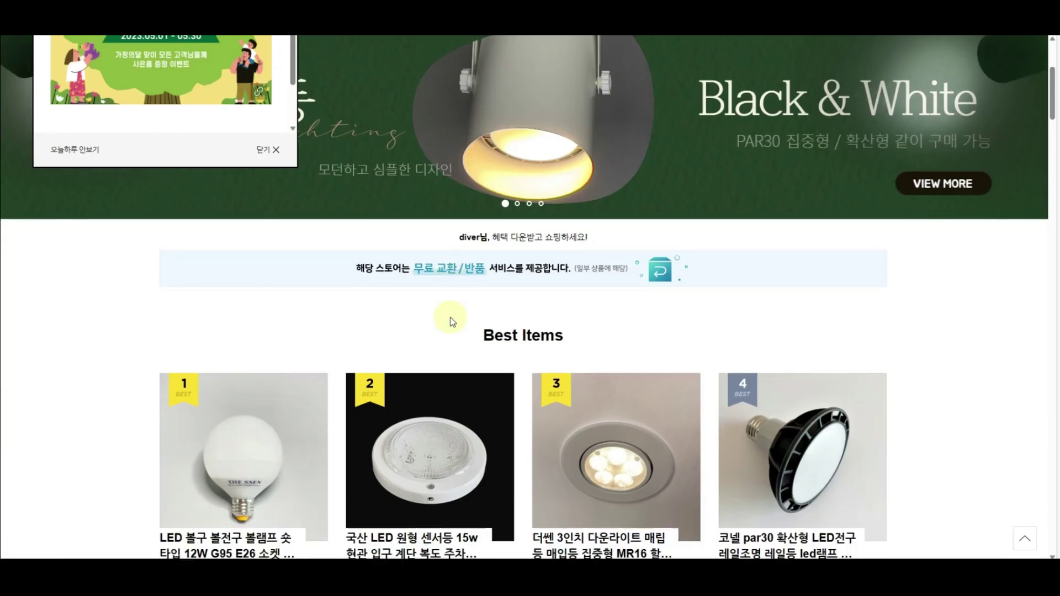
pyautogui.scroll(-2, 452, 322)
pyautogui.click(303, 350)
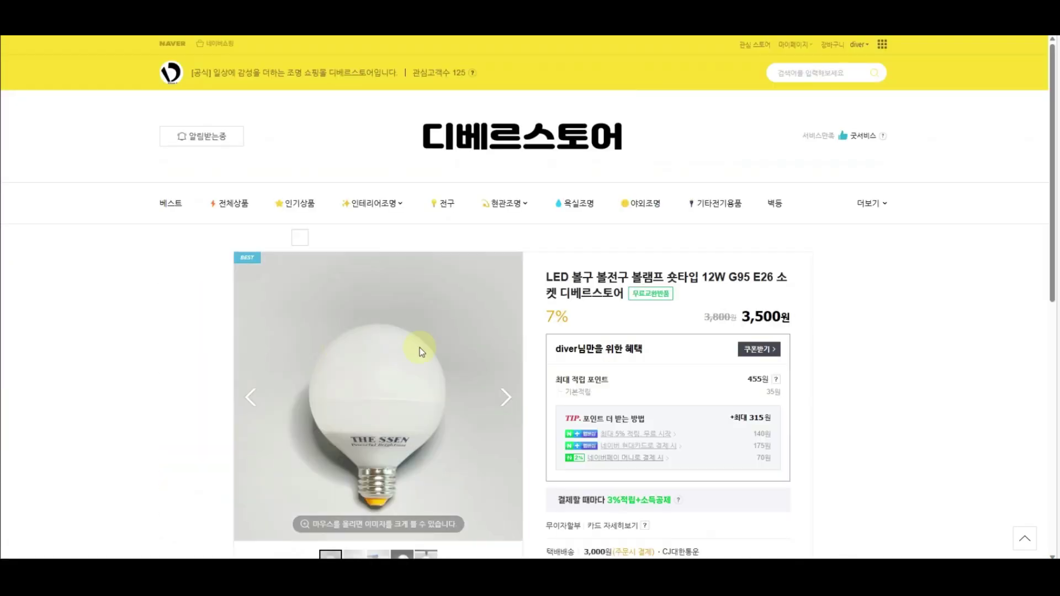
pyautogui.scroll(-15, 561, 330)
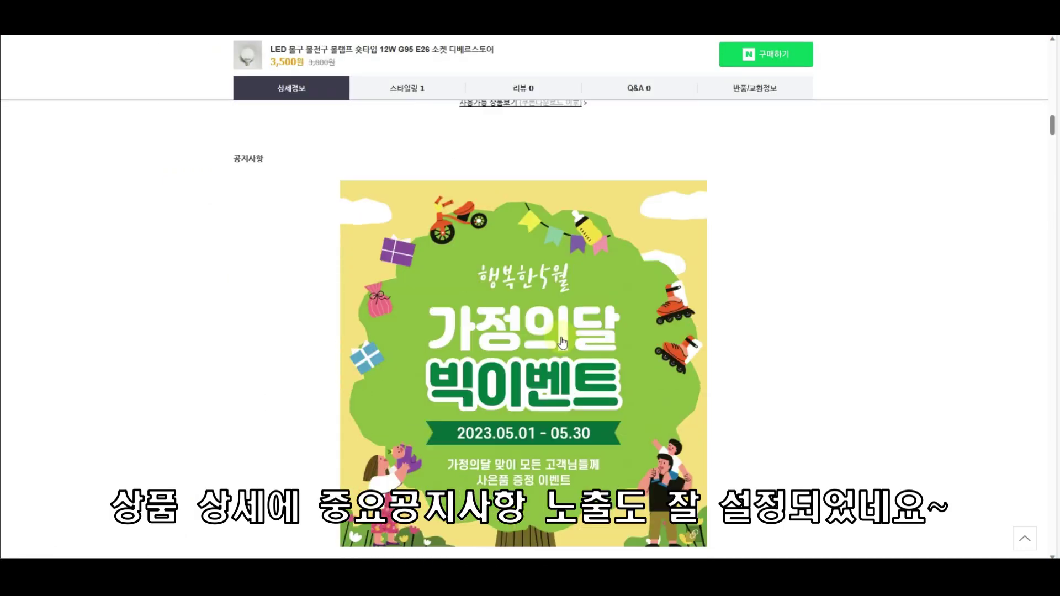
pyautogui.click(616, 354)
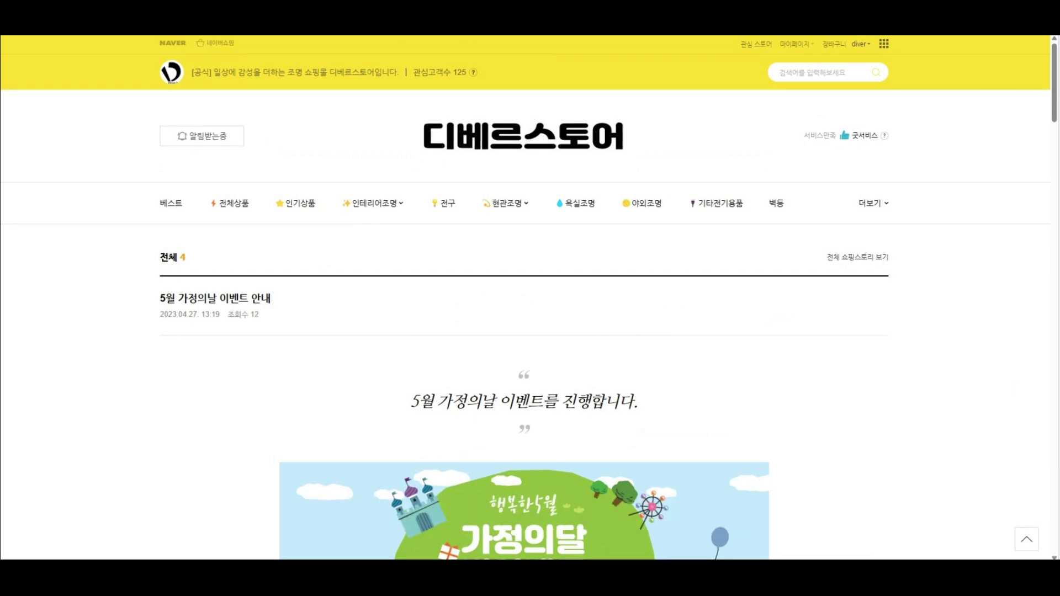
# Step: In the mobile store window, dismiss the event popup, open the LED bulb product and follow the notice image link in its details
pyautogui.moveTo(850, 151); pyautogui.dragTo(550, 164)
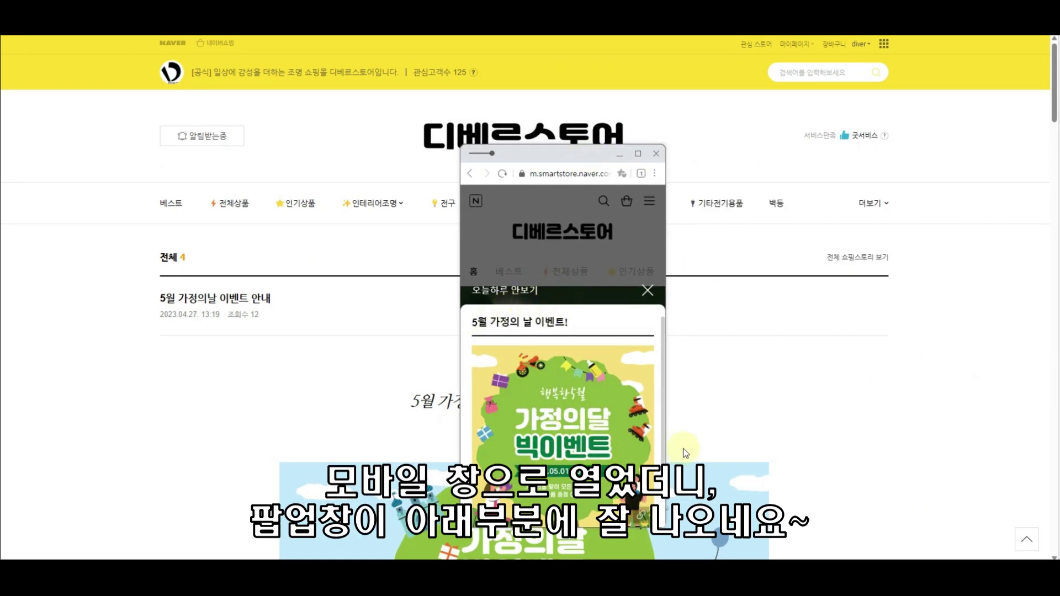
pyautogui.click(647, 290)
pyautogui.scroll(-6, 555, 379)
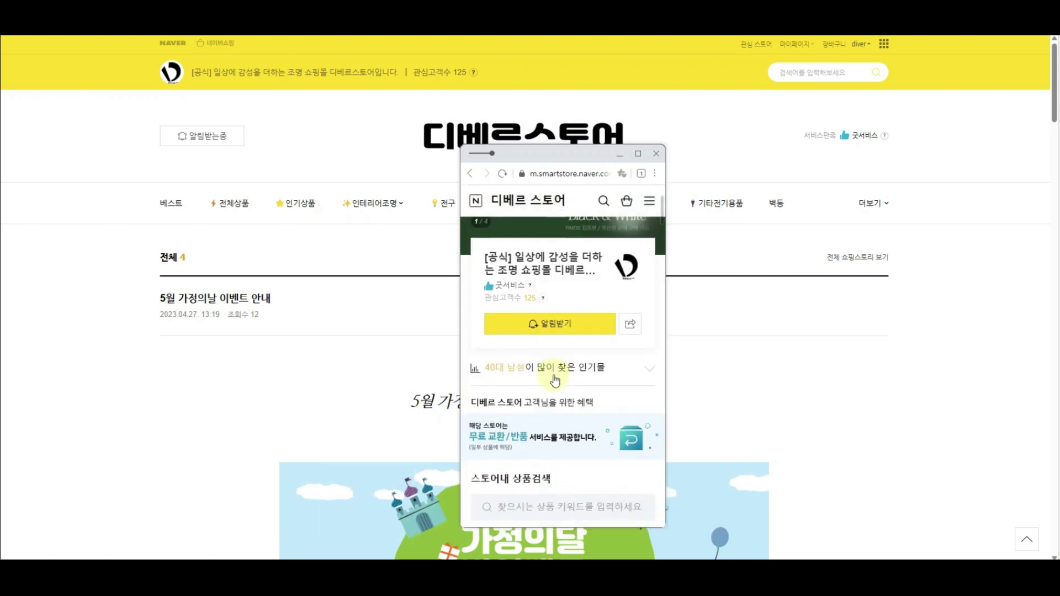
pyautogui.click(544, 287)
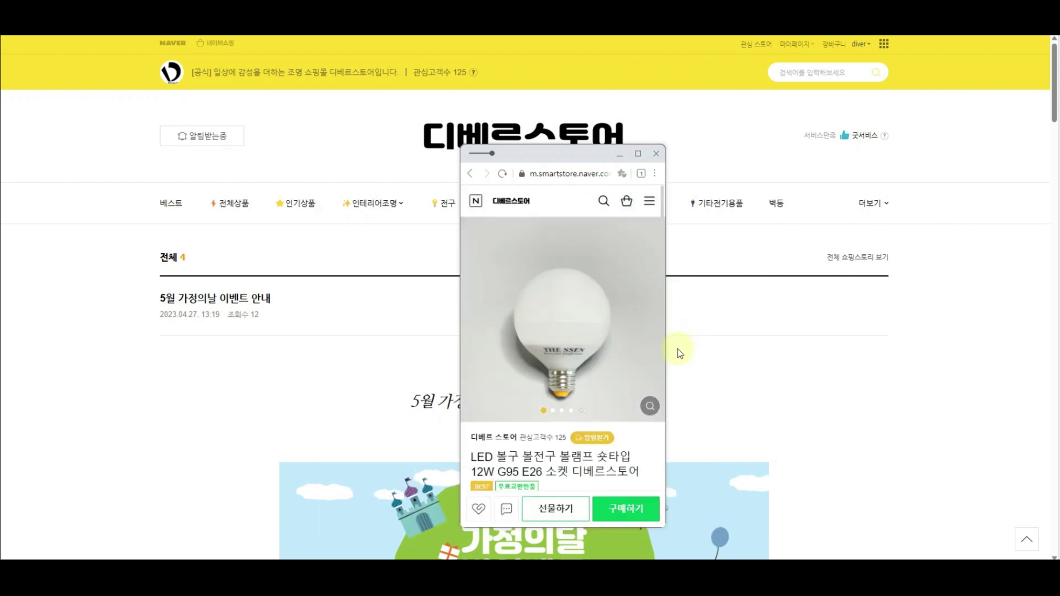
pyautogui.scroll(-15, 607, 390)
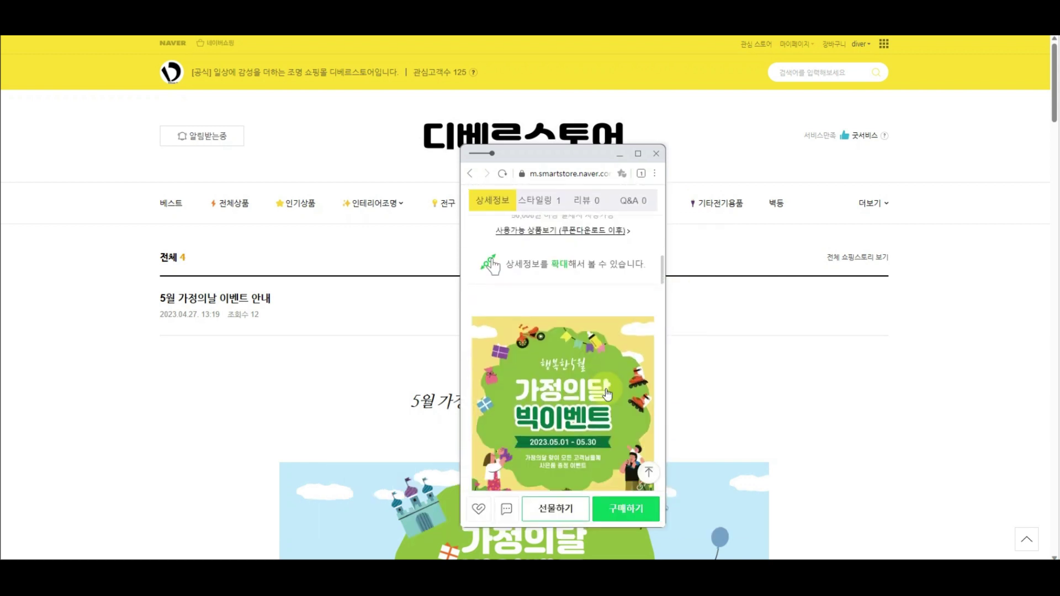
pyautogui.click(570, 341)
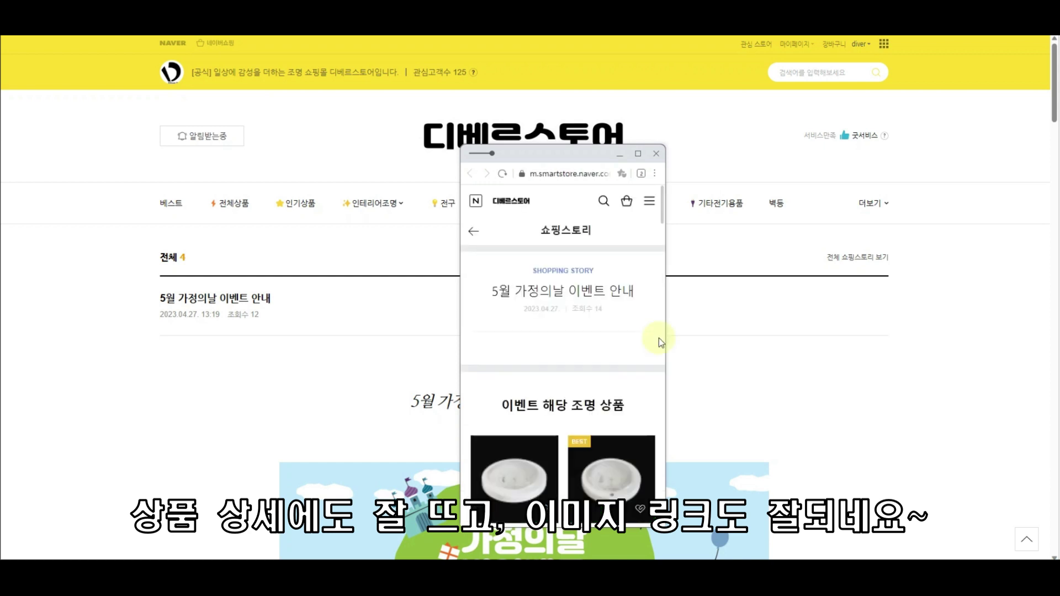